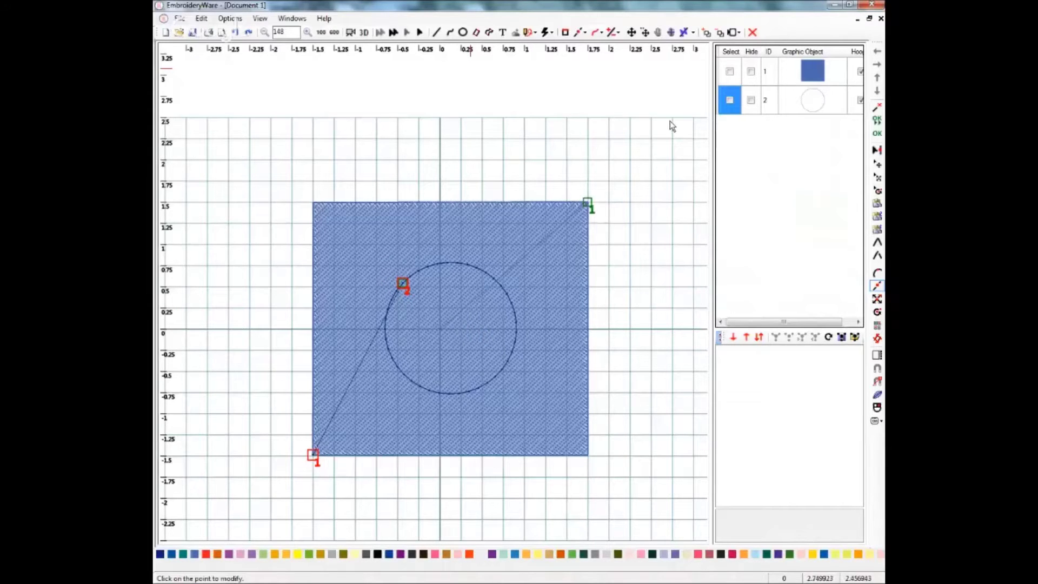
- Select the circle and duplicate it three times, giving four identical stacked circles
left_click(730, 103)
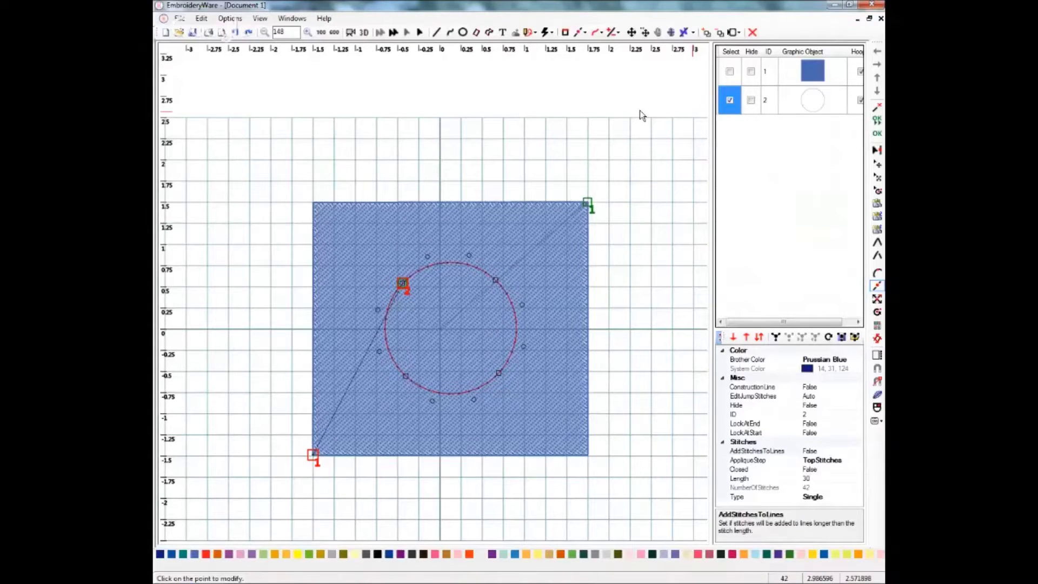
left_click(201, 19)
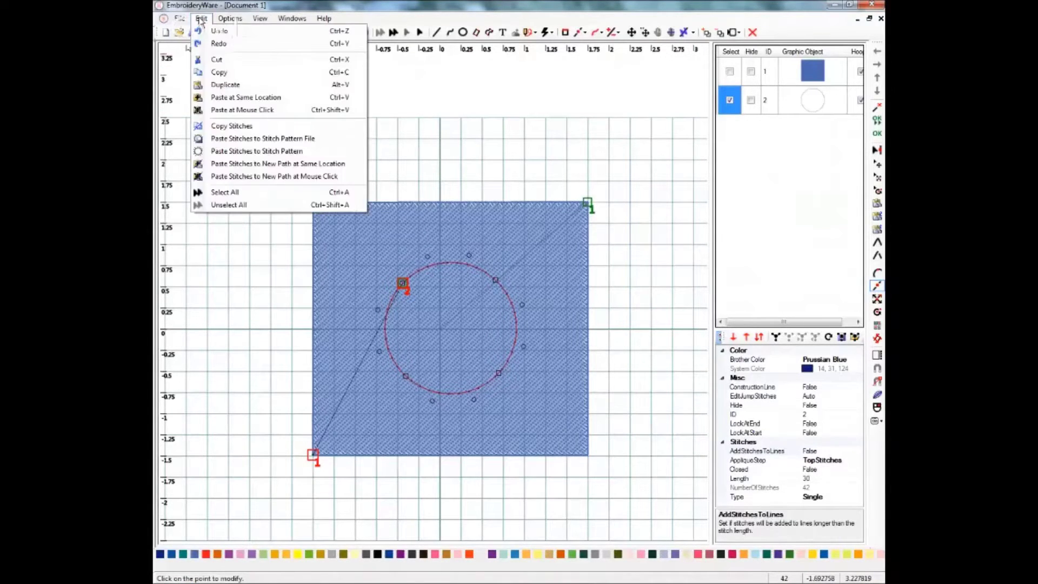
left_click(219, 86)
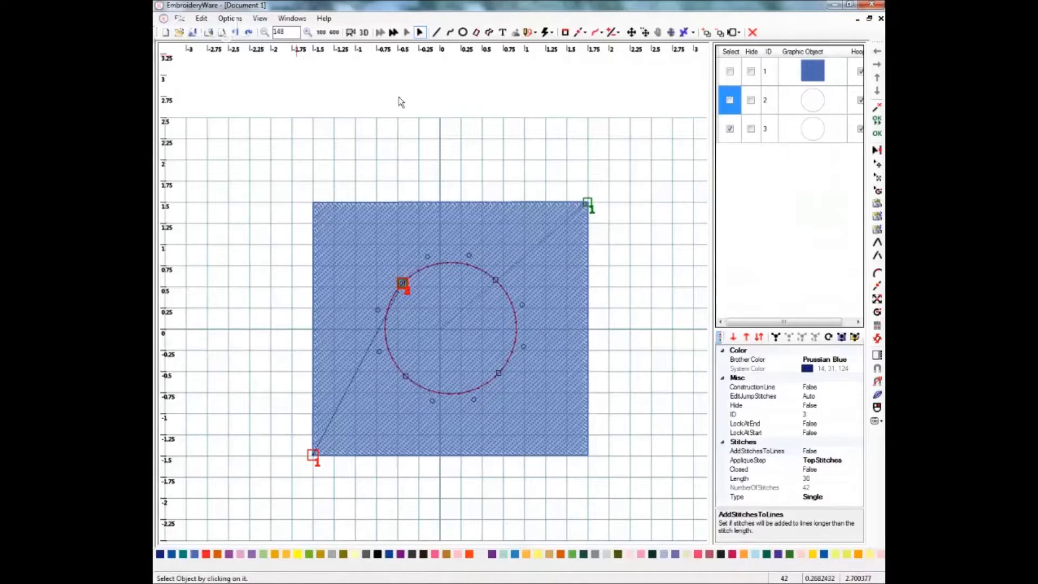
left_click(201, 19)
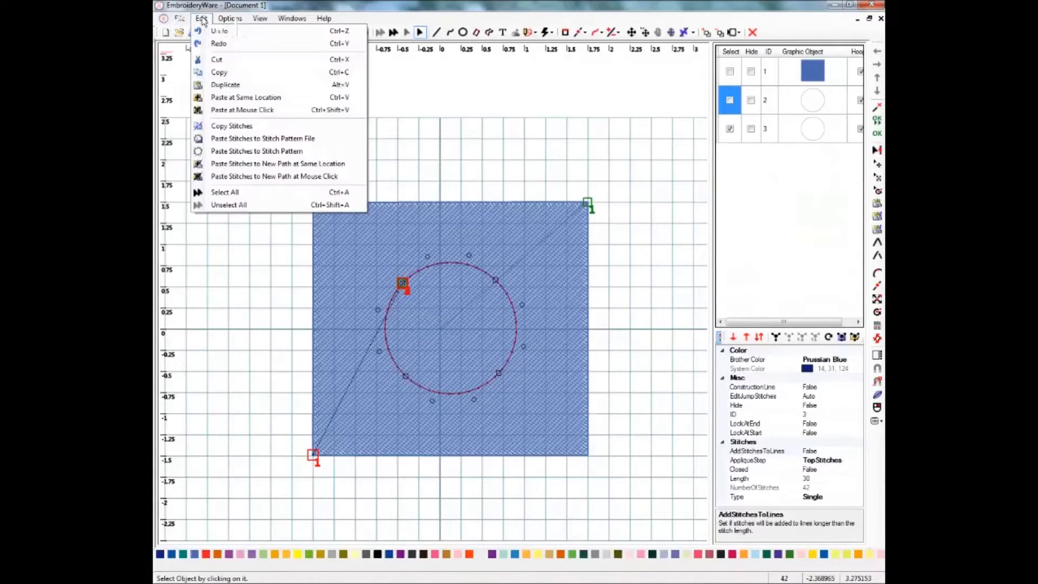
left_click(212, 86)
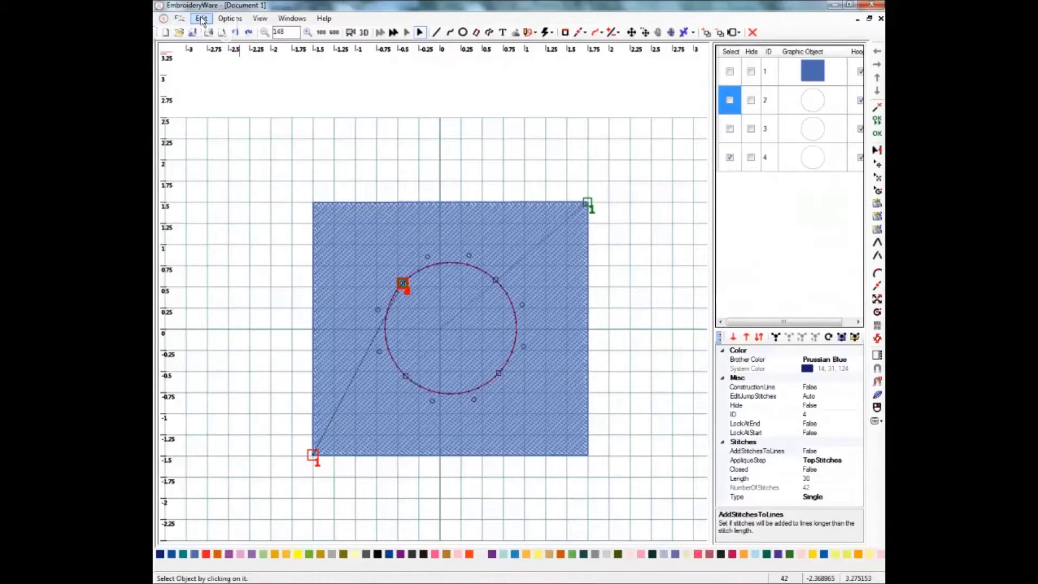
left_click(201, 18)
left_click(214, 86)
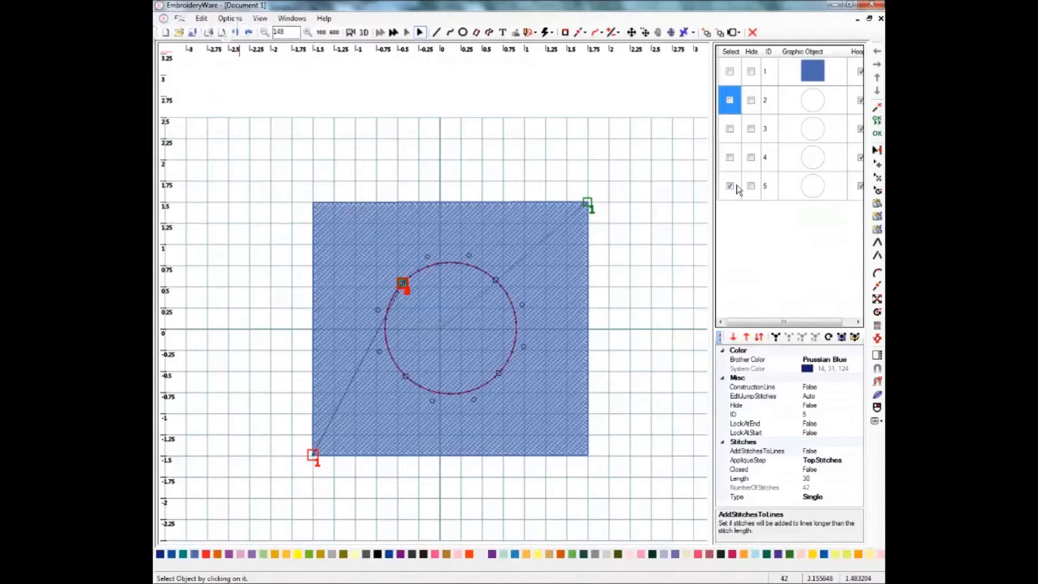
- Deselect the newest circle copy and select the original circle together with the square
left_click(729, 188)
left_click(730, 187)
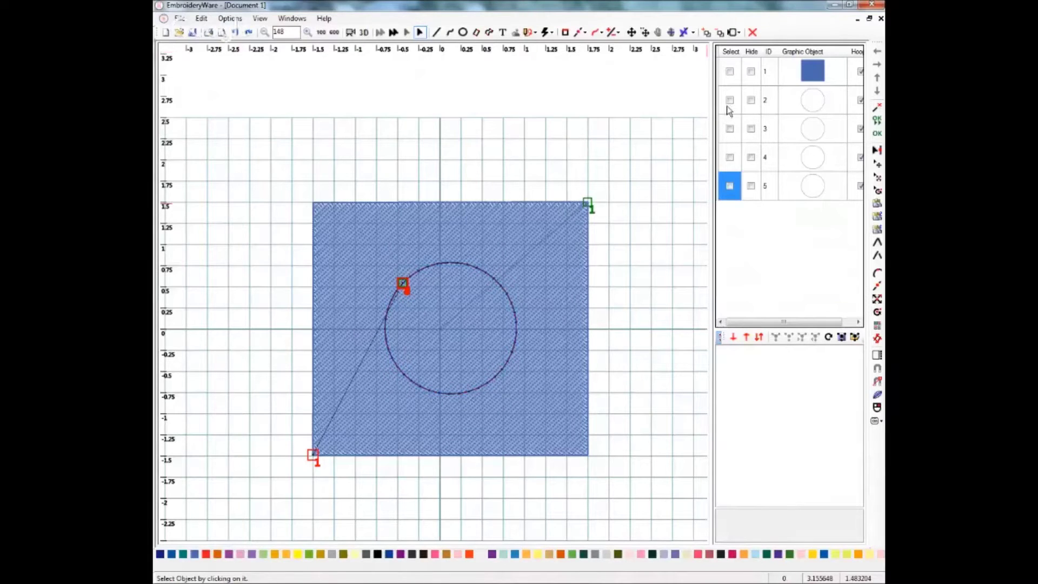
left_click(730, 101)
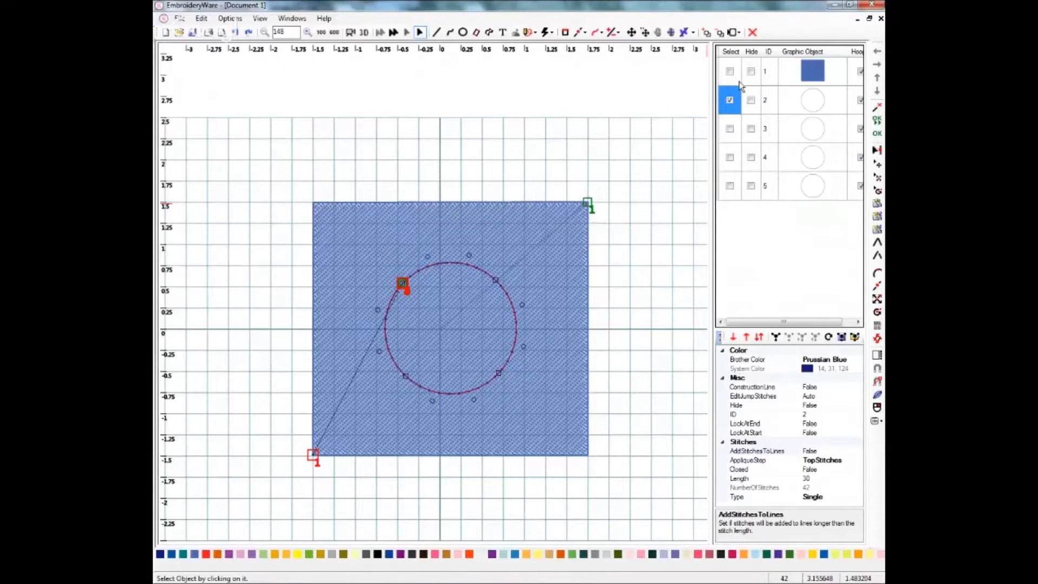
left_click(730, 74)
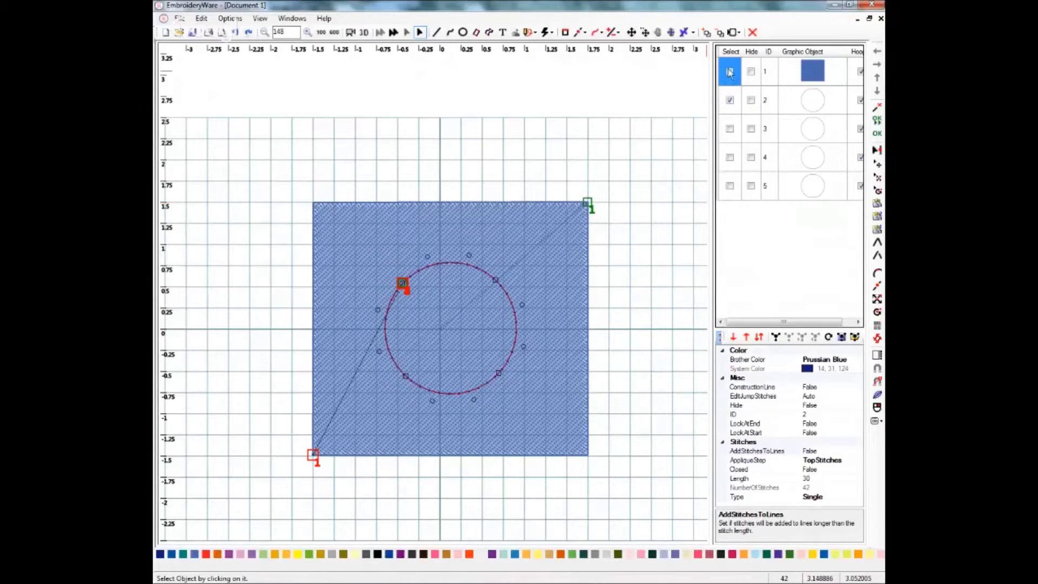
left_click(730, 74)
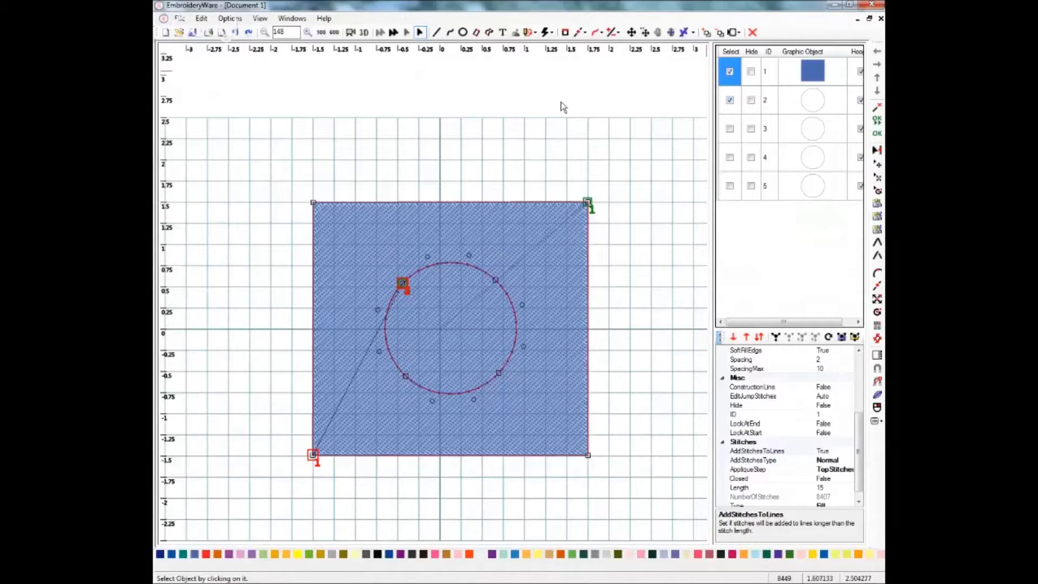
- Start the Add Hole command from the curve-edit dropdown
left_click(614, 35)
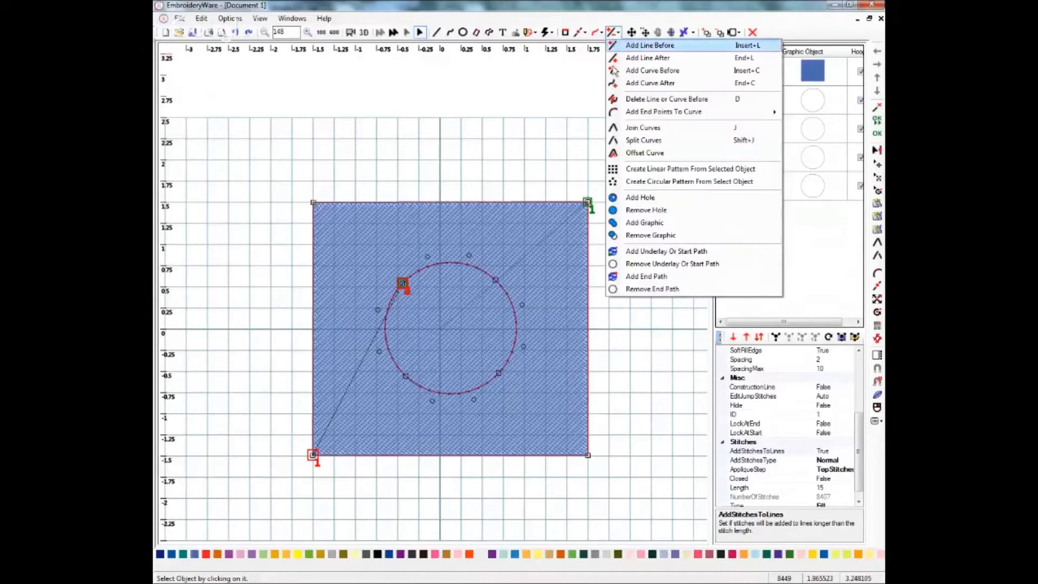
left_click(642, 199)
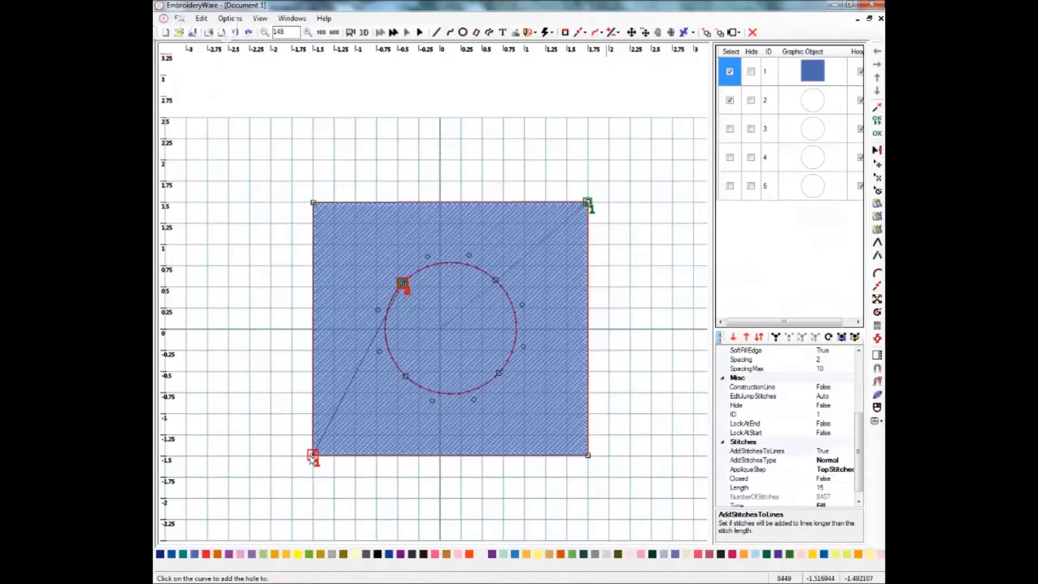
- Pick the square's outline, then the circle's outline to cut the circle out as a hole
left_click(313, 456)
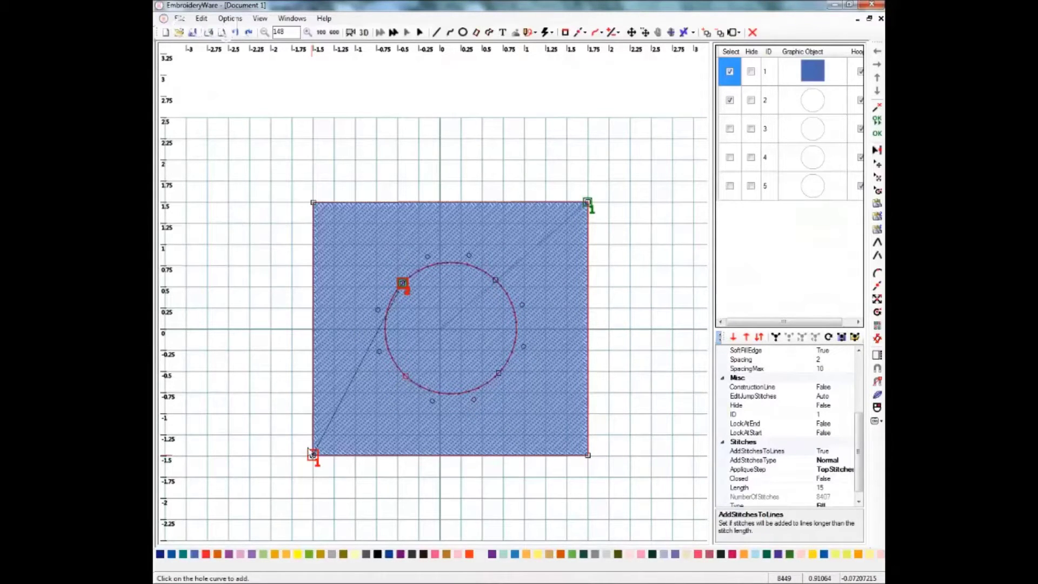
left_click(521, 306)
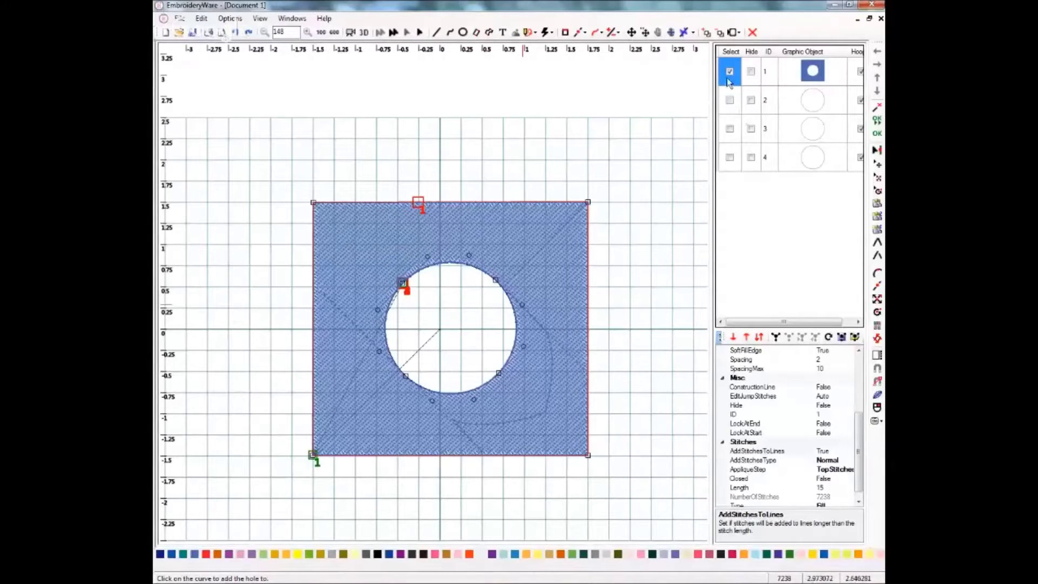
left_click(729, 101)
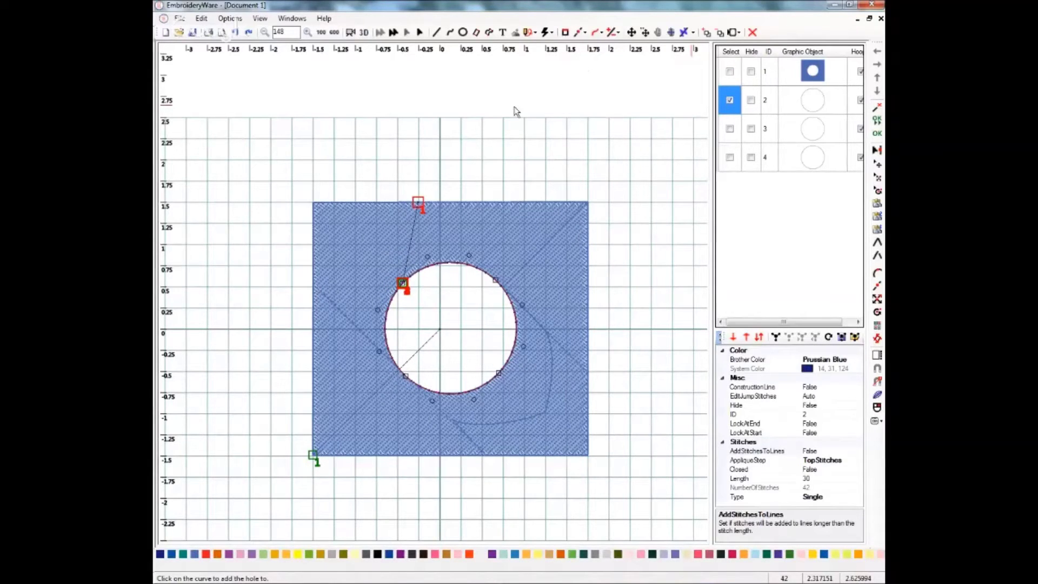
- Fill the first remaining circle with Fill Underlay stitches
left_click(549, 34)
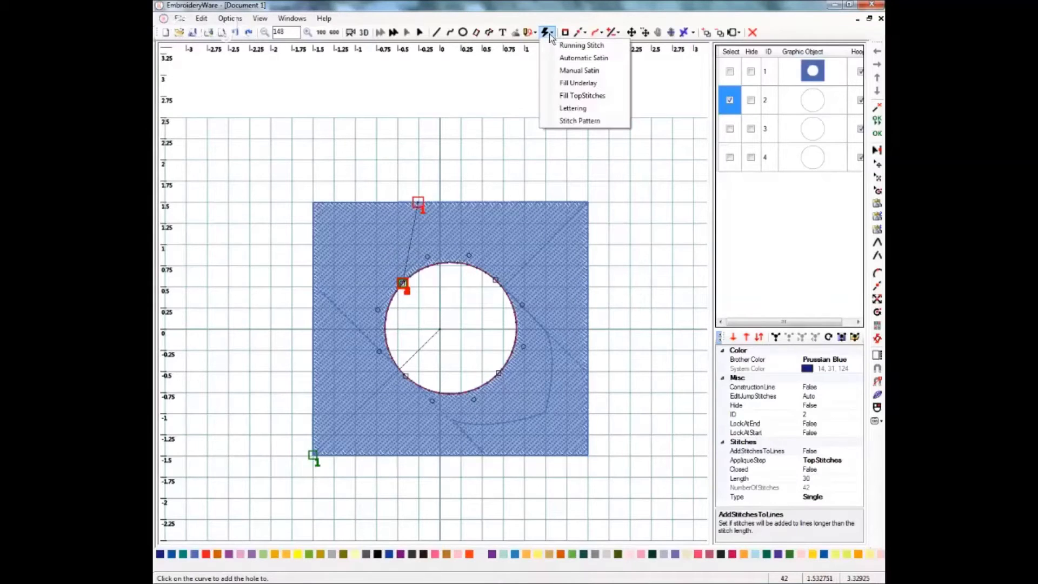
left_click(579, 85)
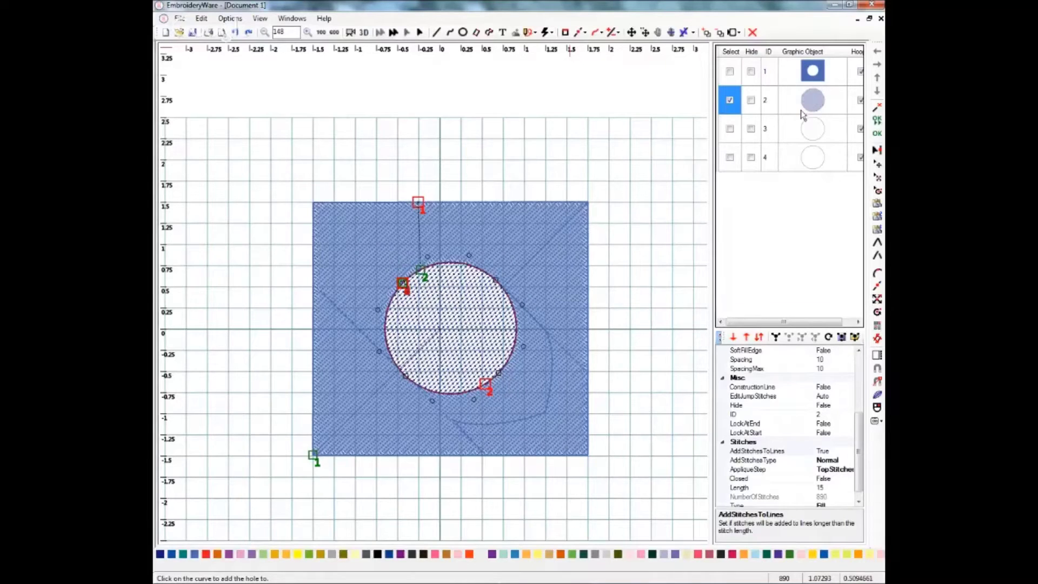
left_click(730, 101)
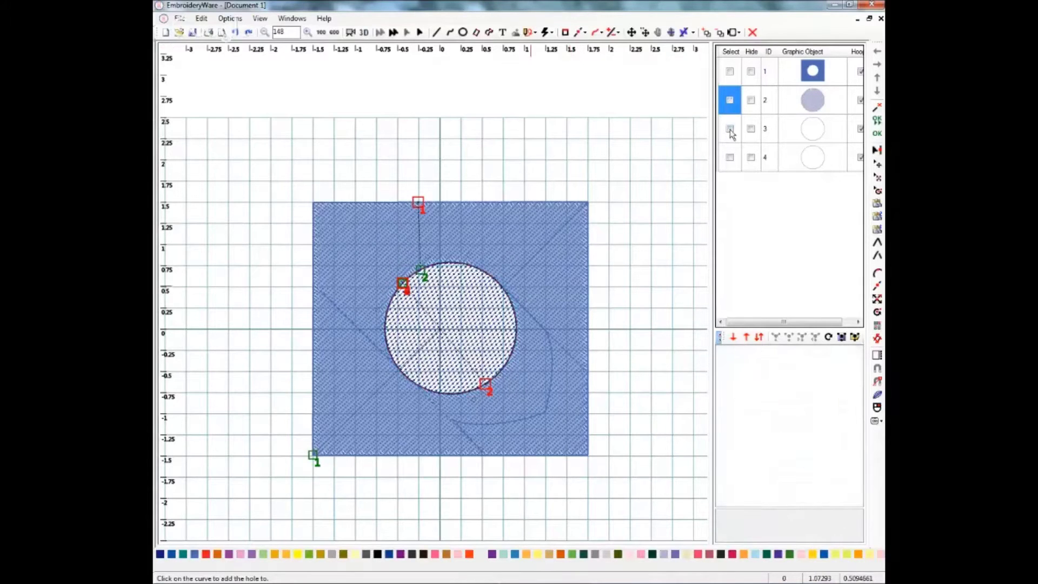
- Fill the second circle with Fill TopStitches, then select the last circle
left_click(729, 130)
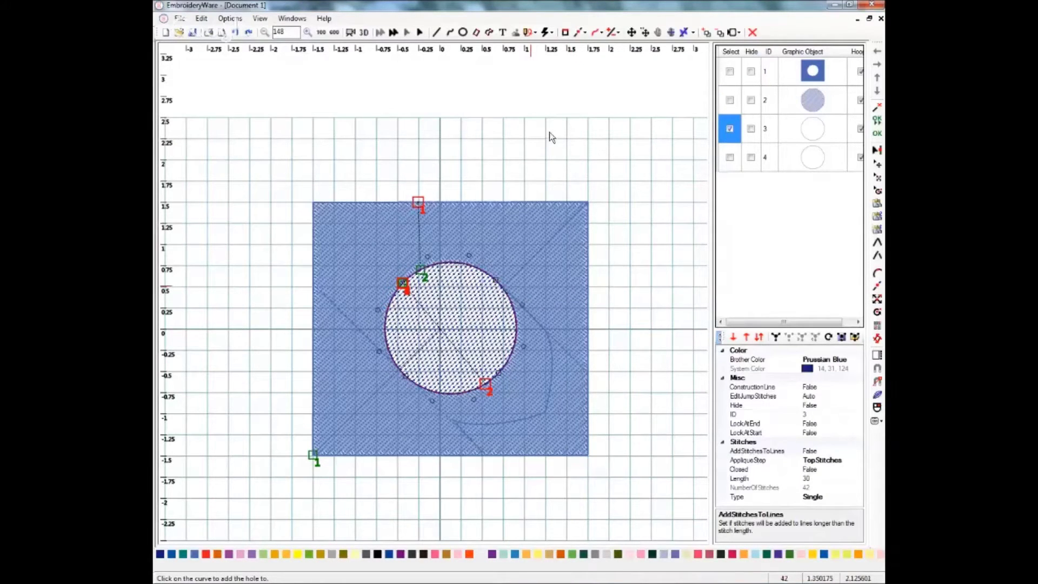
left_click(551, 33)
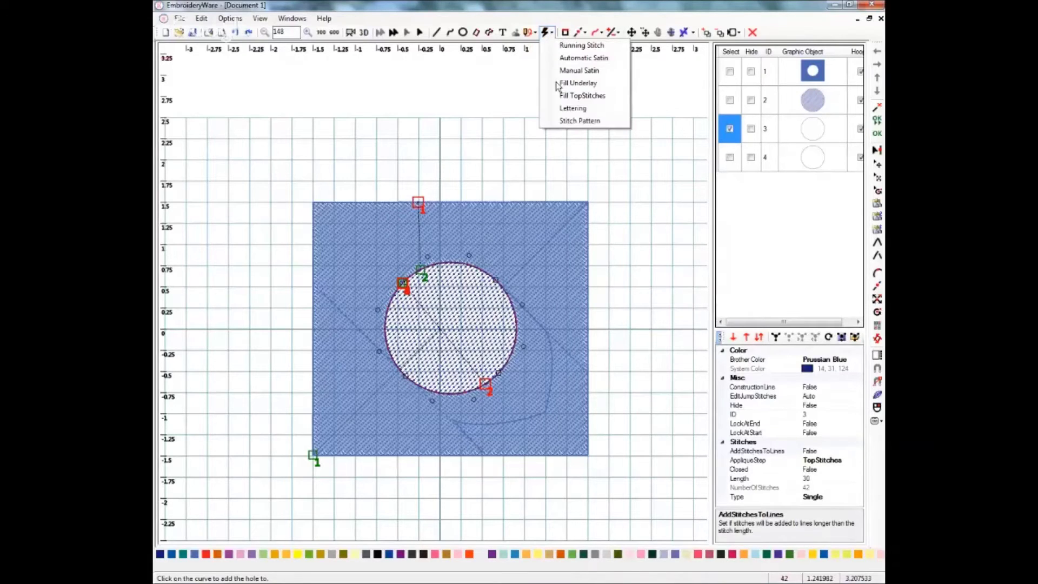
left_click(582, 98)
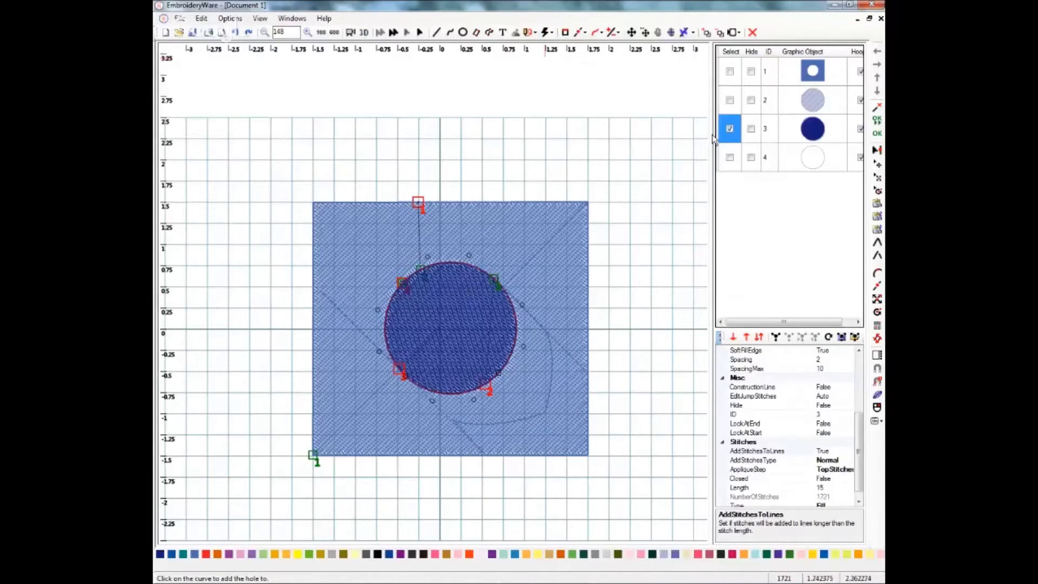
left_click(729, 129)
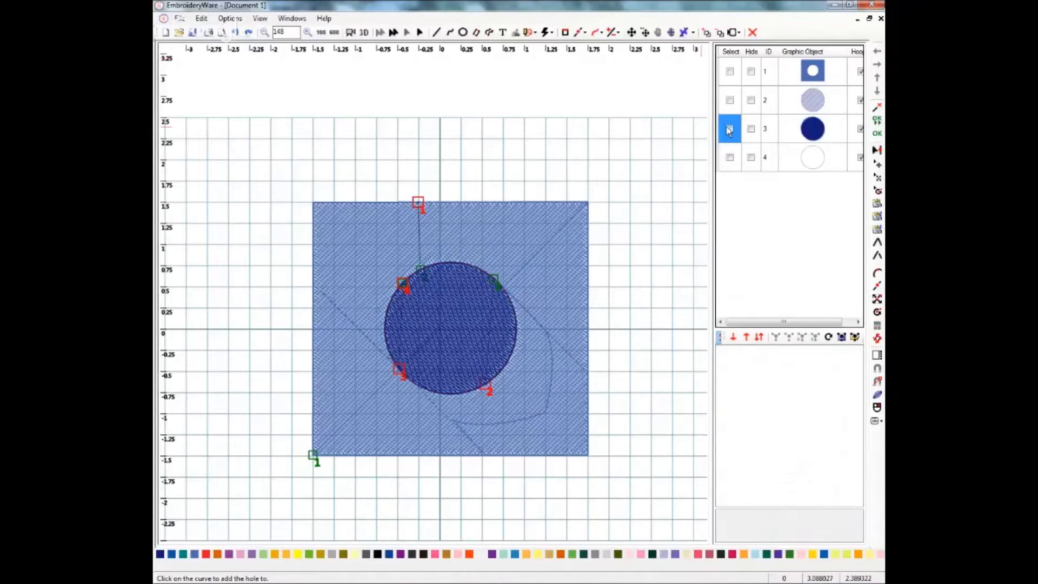
left_click(729, 158)
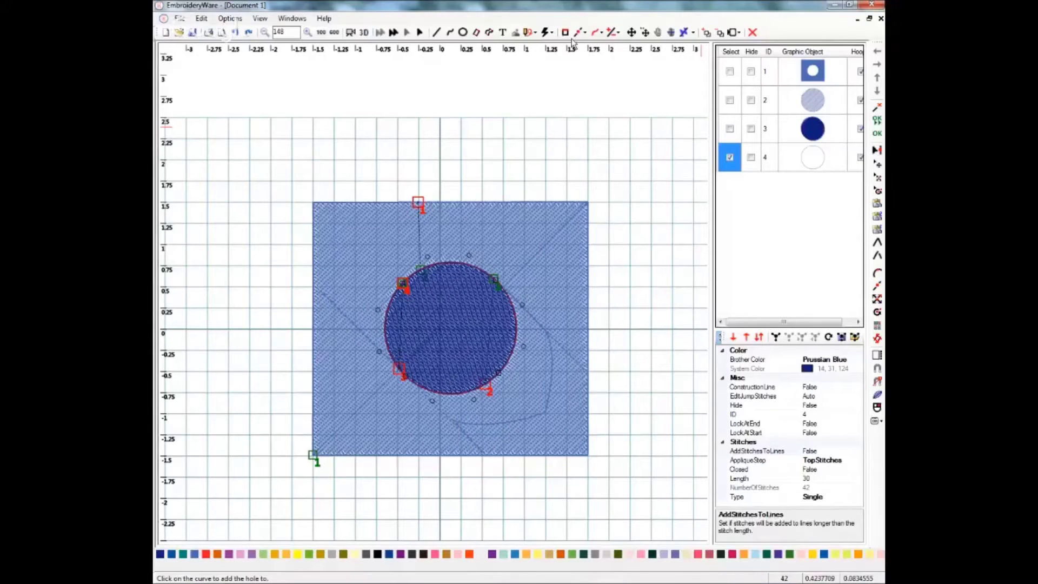
left_click(547, 33)
- Turn on AddStitchesToLines for the last circle's outline
left_click(809, 453)
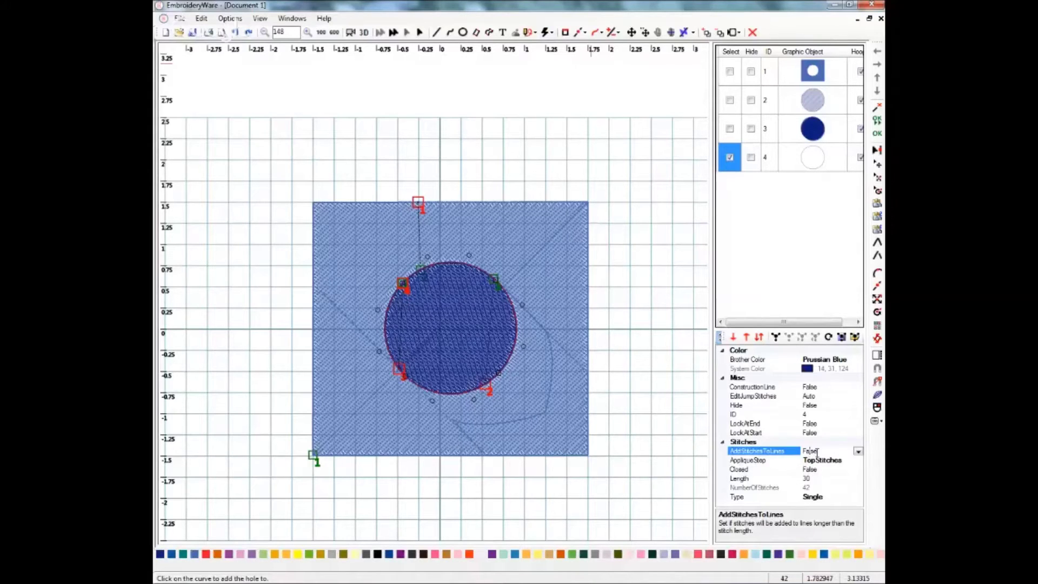
left_click(858, 452)
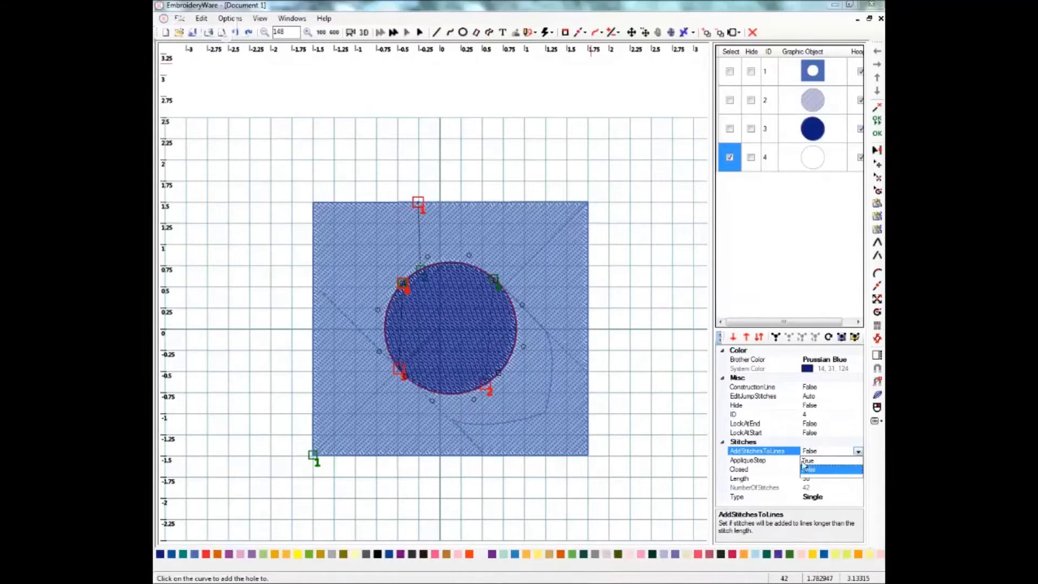
left_click(807, 465)
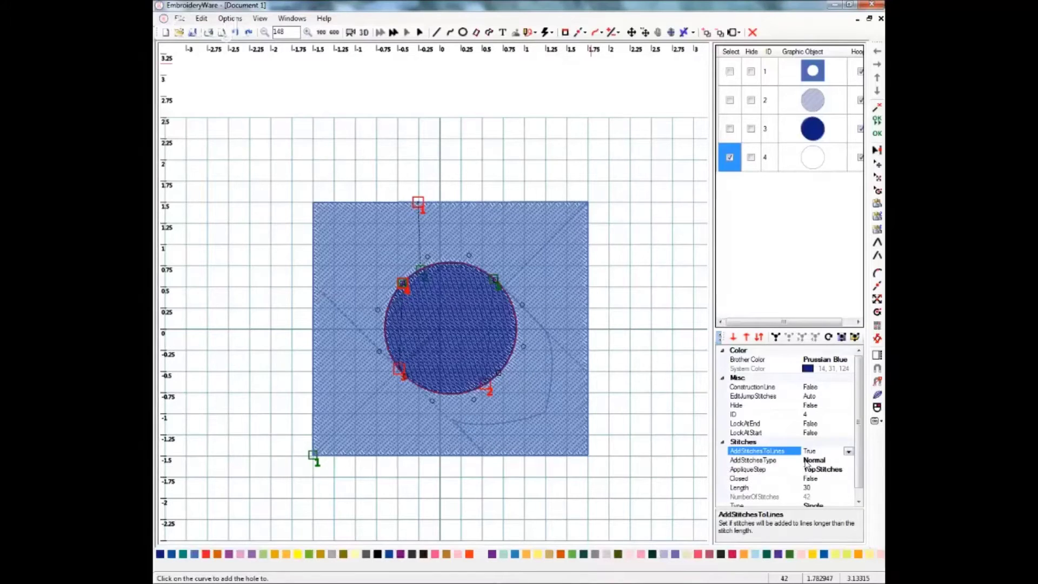
- Change the outline's stitch Type from Single to Double
scroll(859, 457, "down", 1)
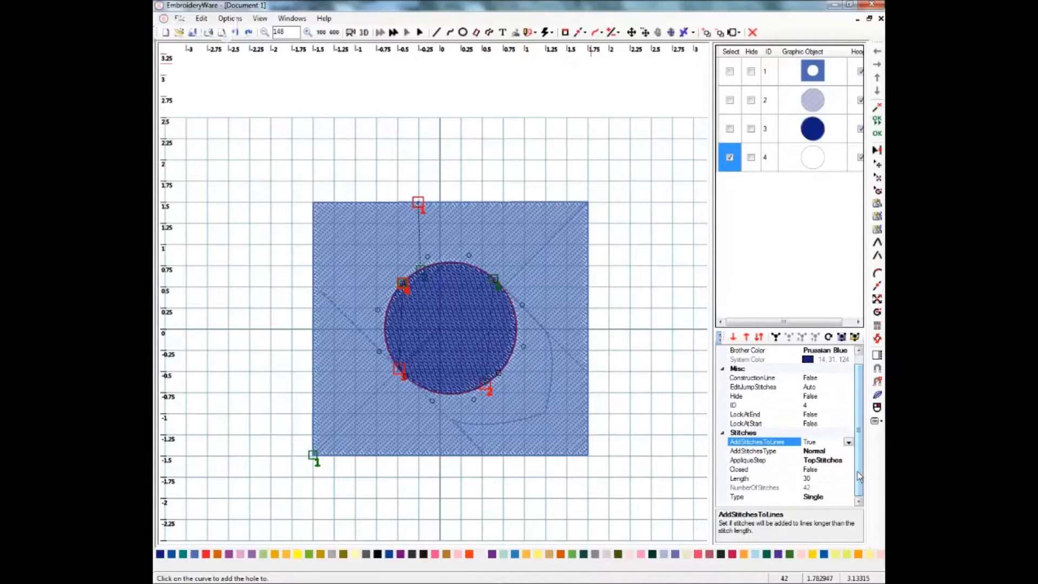
left_click(811, 478)
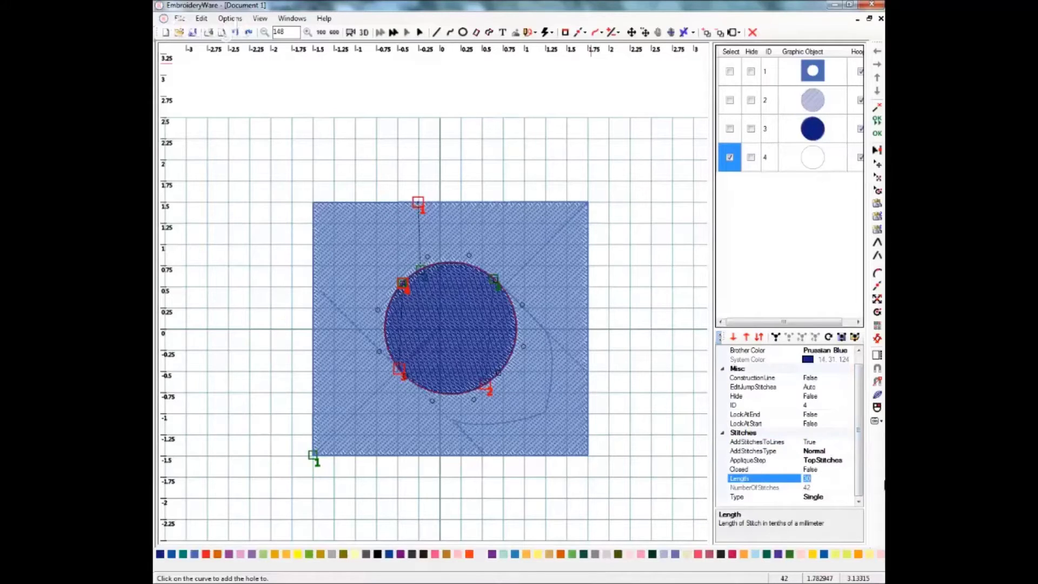
left_click(820, 497)
left_click(848, 497)
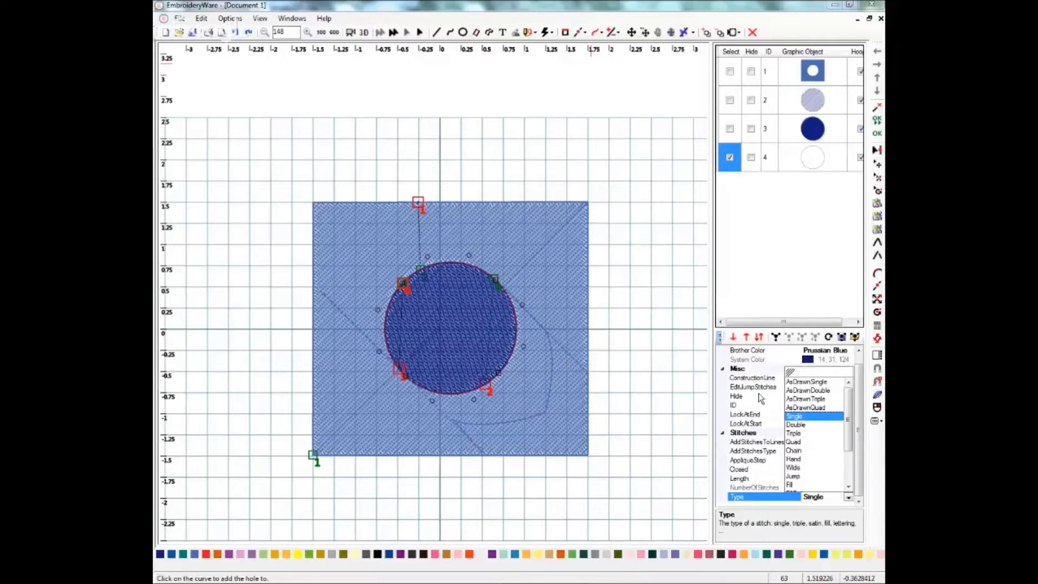
left_click(796, 425)
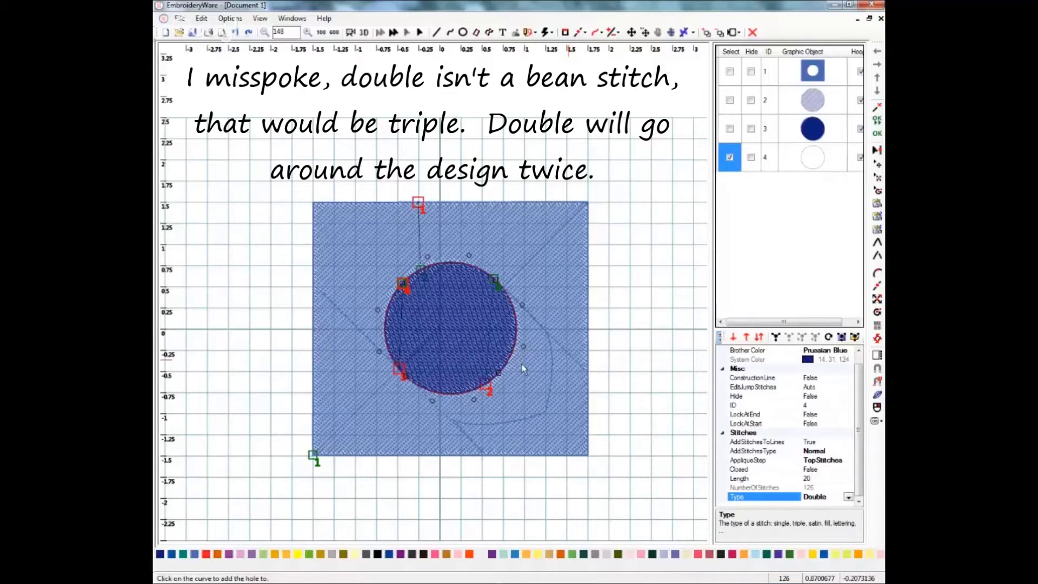
left_click(729, 130)
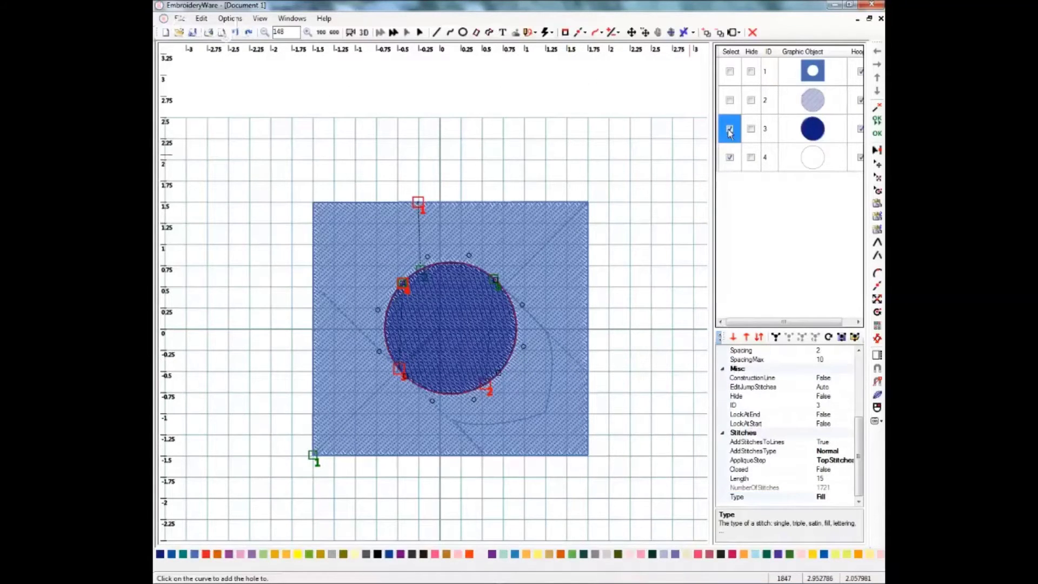
left_click(750, 128)
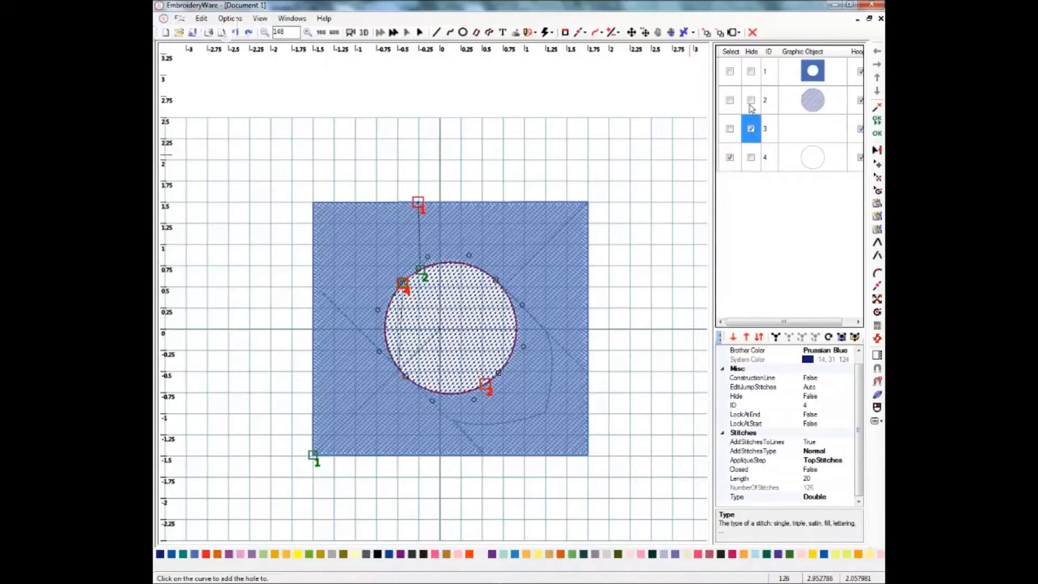
left_click(751, 100)
left_click(750, 71)
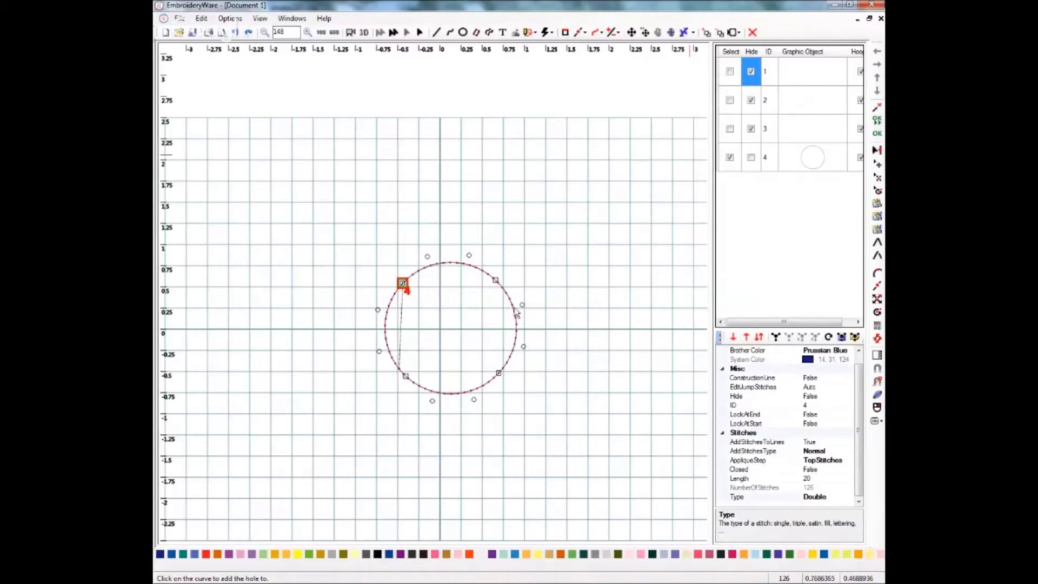
left_click(729, 158)
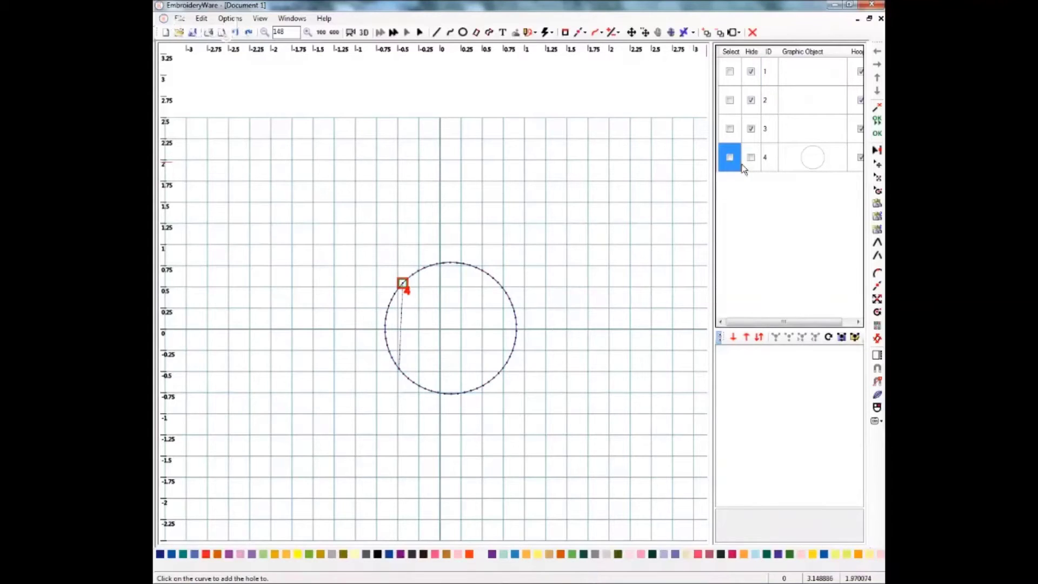
left_click(730, 158)
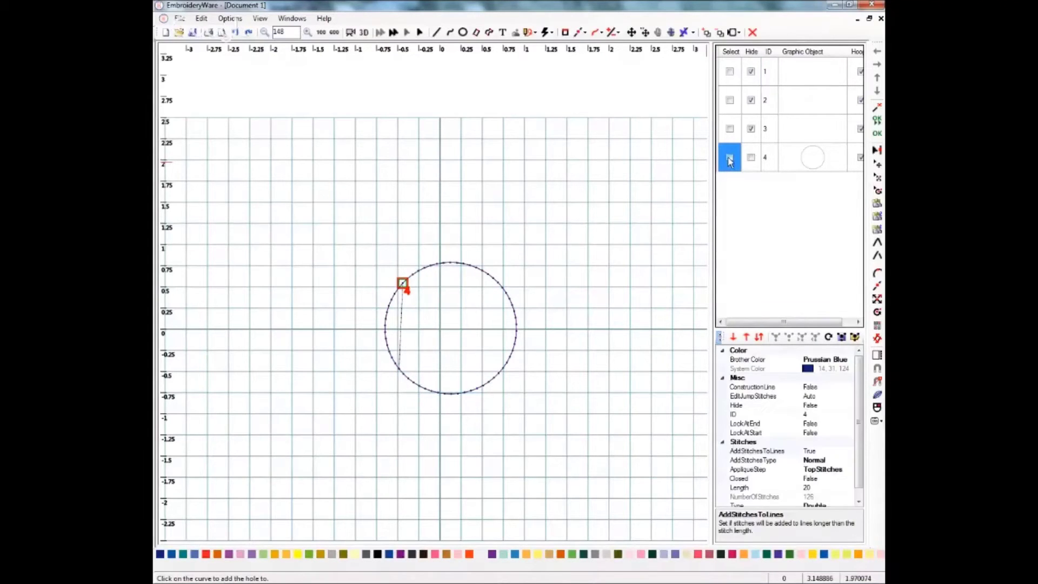
left_click(750, 158)
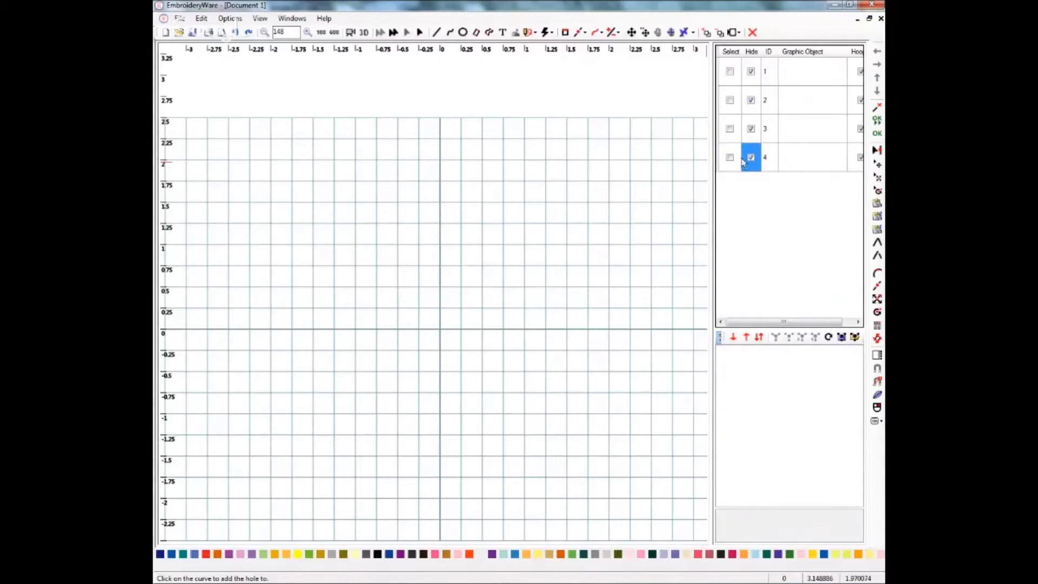
left_click(729, 157)
left_click(751, 157)
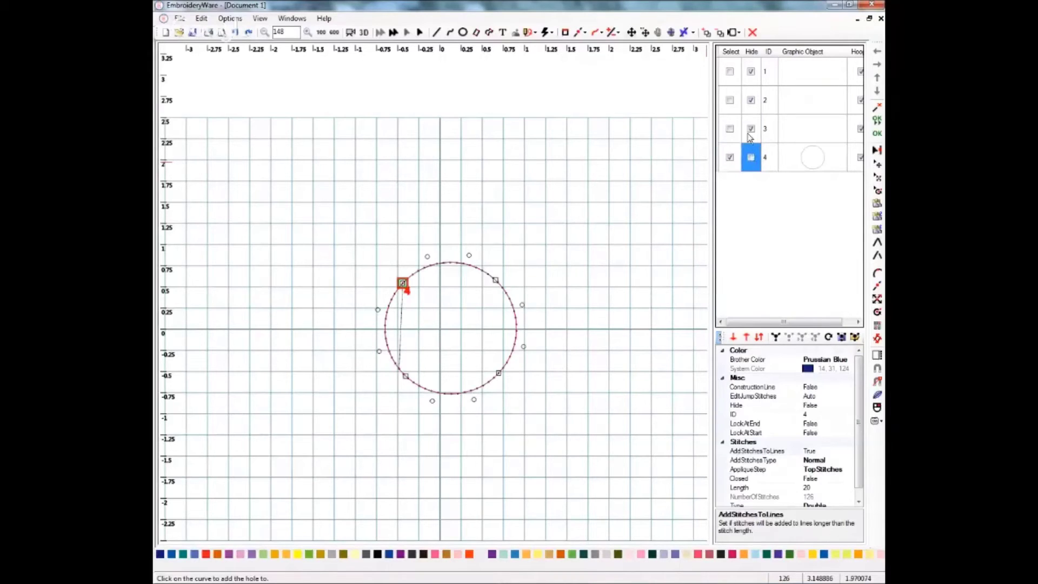
left_click(751, 129)
left_click(751, 100)
left_click(750, 73)
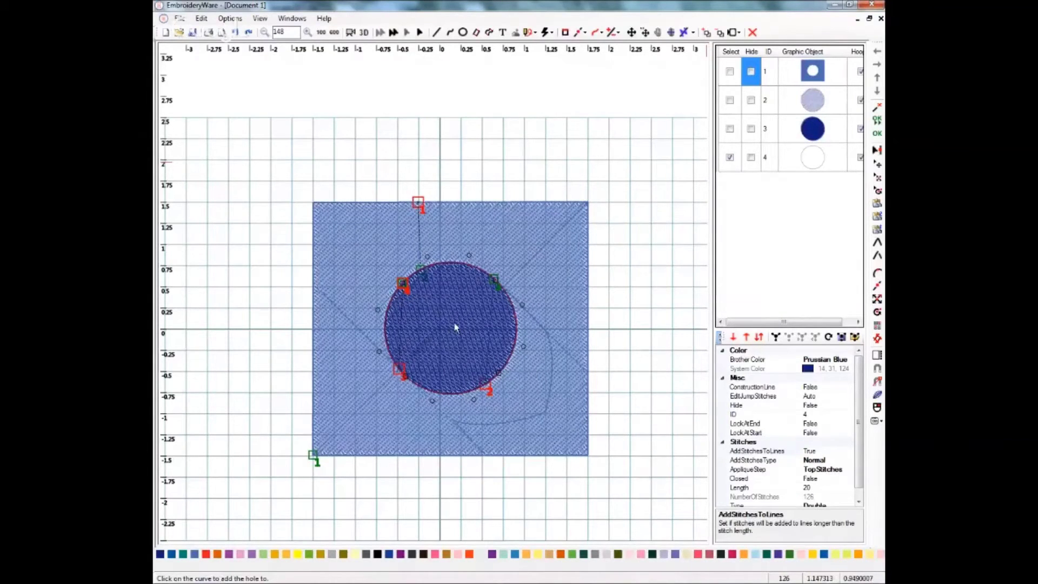
left_click(462, 33)
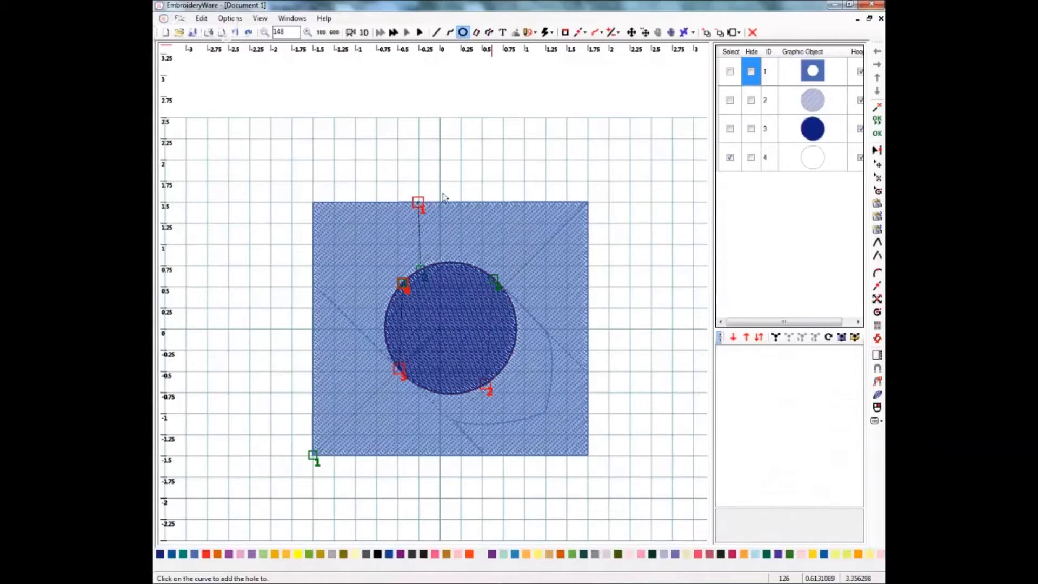
- Draw a small circle inside the dark blue circle near the design centre
left_click(432, 311)
left_click(433, 311)
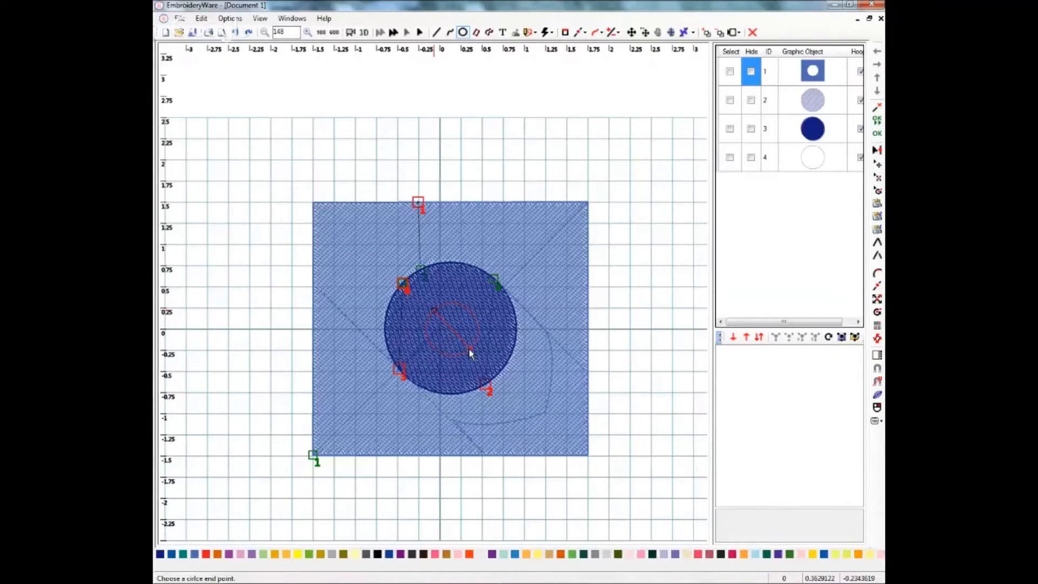
left_click(468, 348)
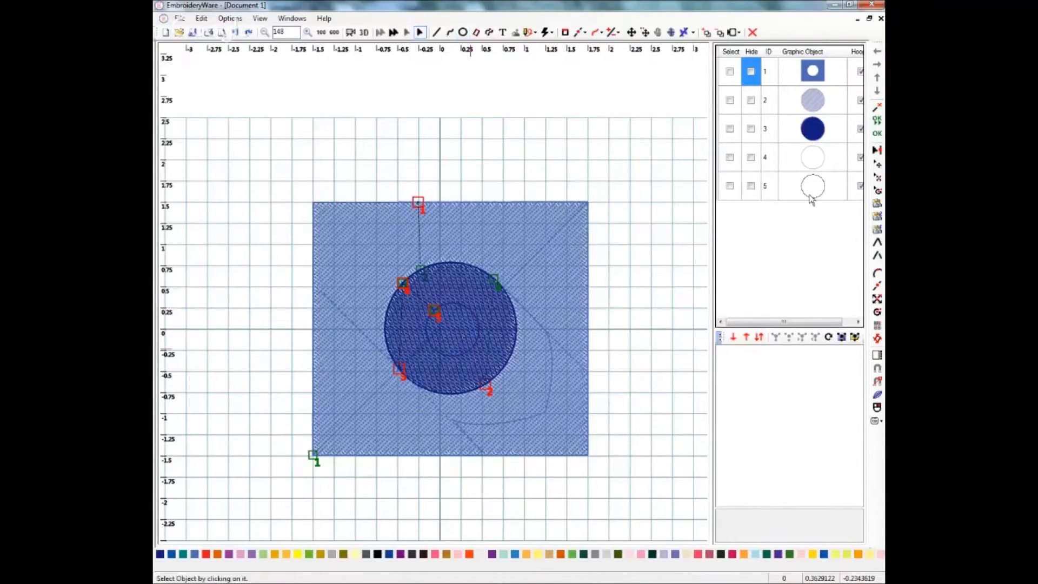
- Select the new small circle, object 5
left_click(730, 187)
left_click(730, 187)
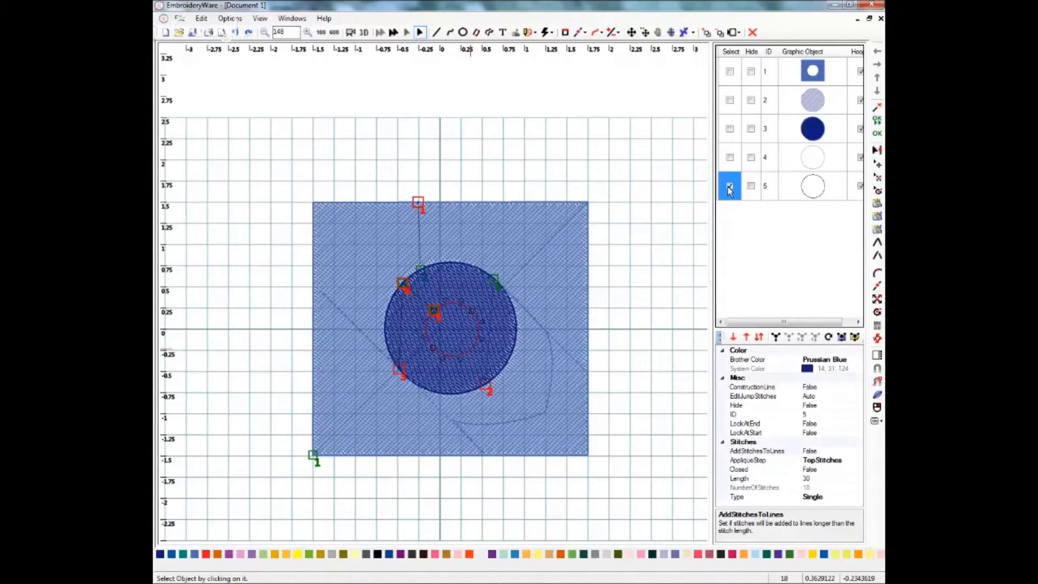
left_click(200, 19)
key("Escape")
- Duplicate the small 18-stitch circle and add the first small circle to the selection
left_click(201, 19)
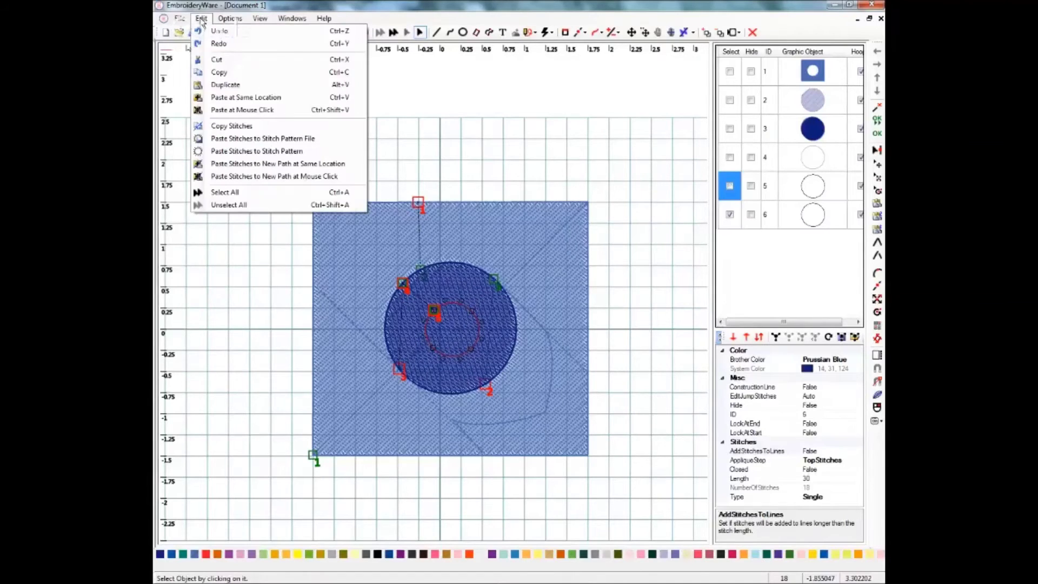
key("Escape")
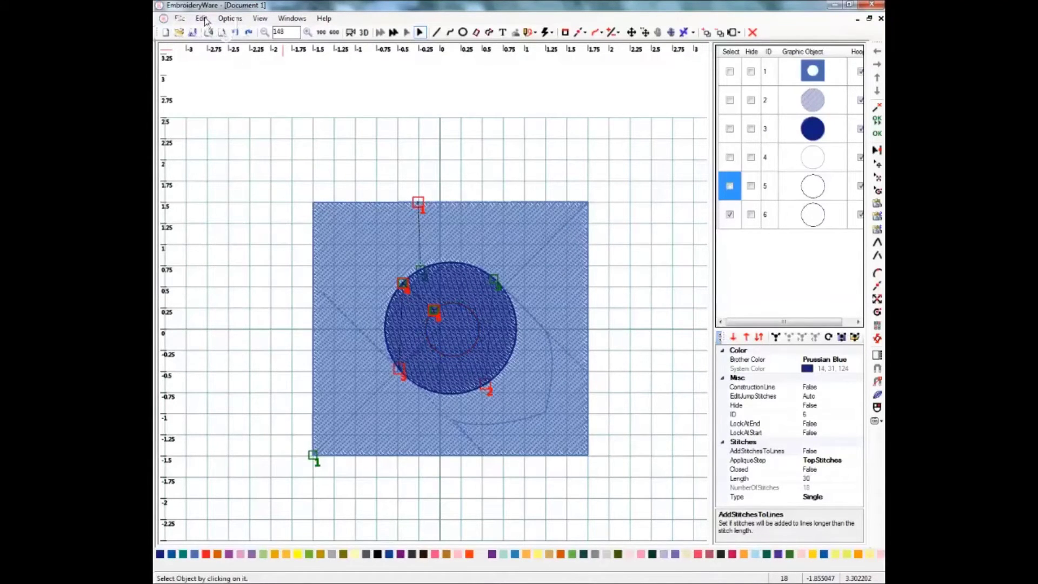
left_click(204, 20)
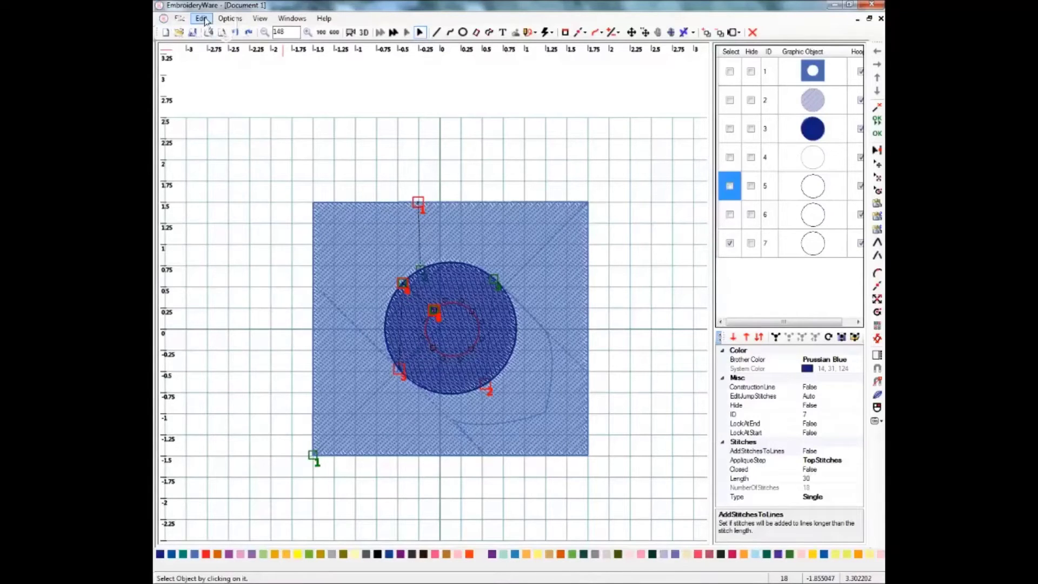
left_click(221, 86)
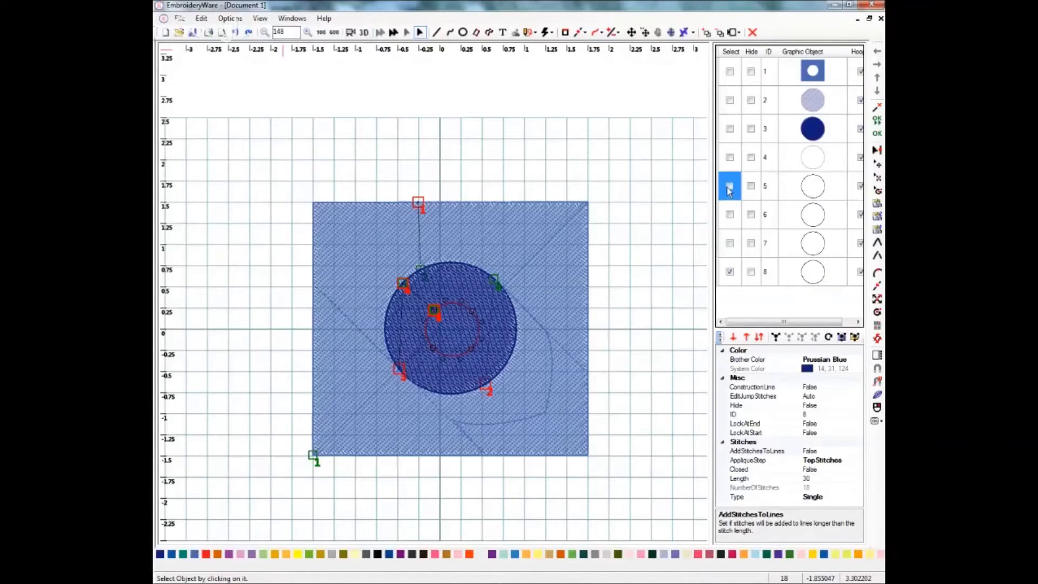
left_click(730, 186)
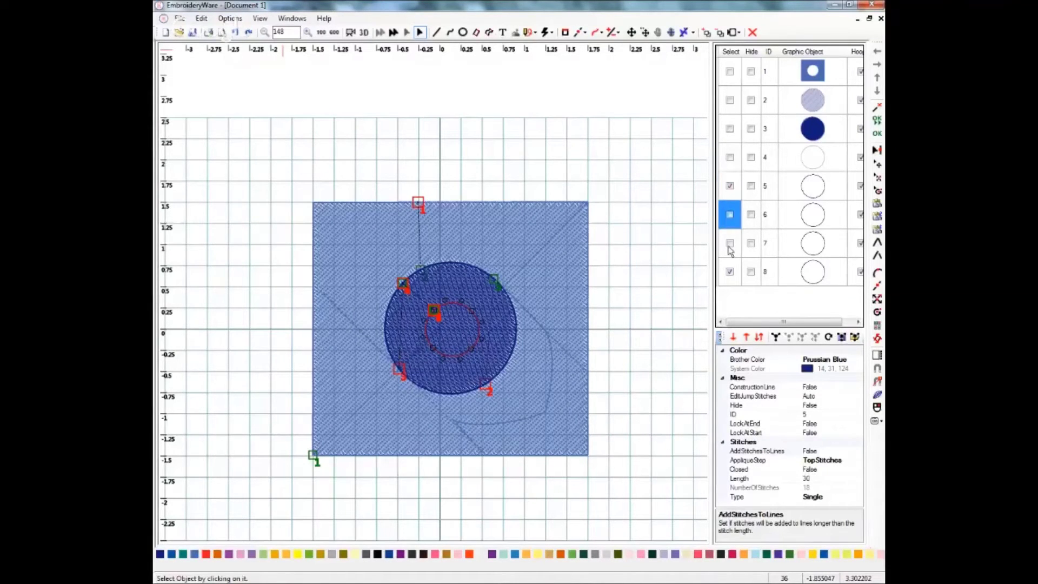
- Set the Brother thread colour of the selected small circles to Pumpkin
left_click(729, 244)
left_click(822, 359)
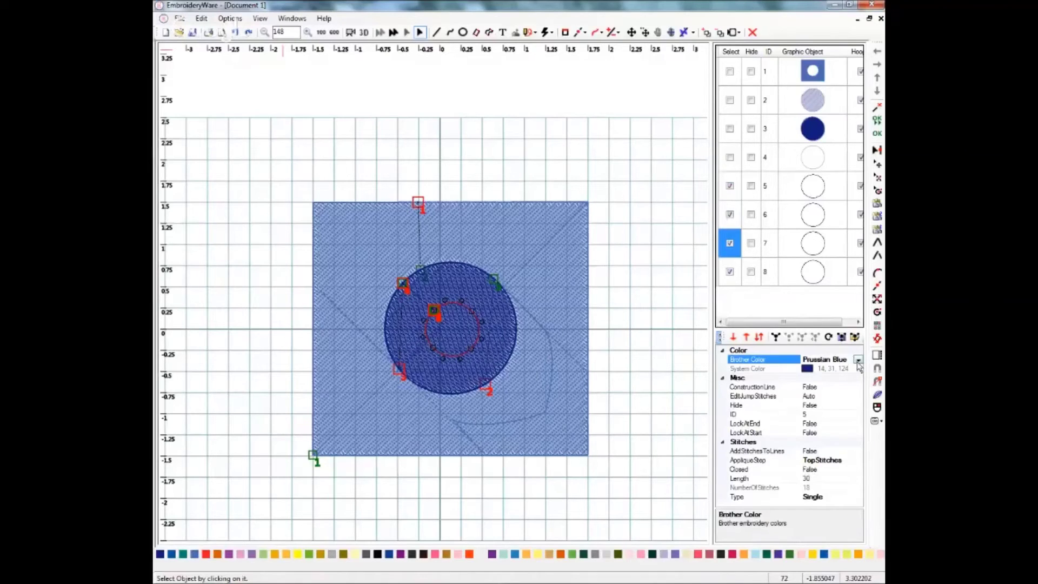
left_click(858, 360)
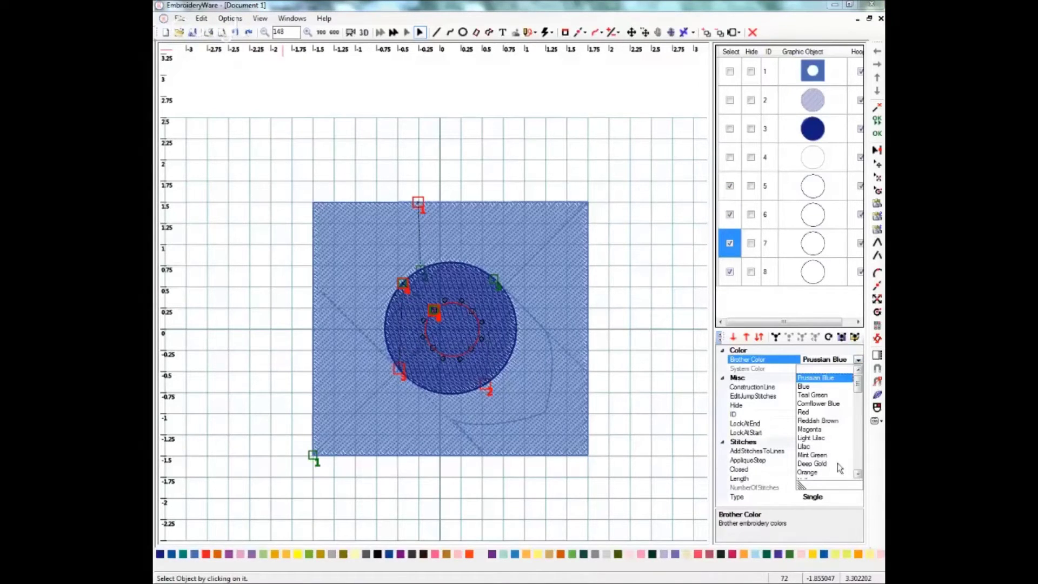
left_click(856, 457)
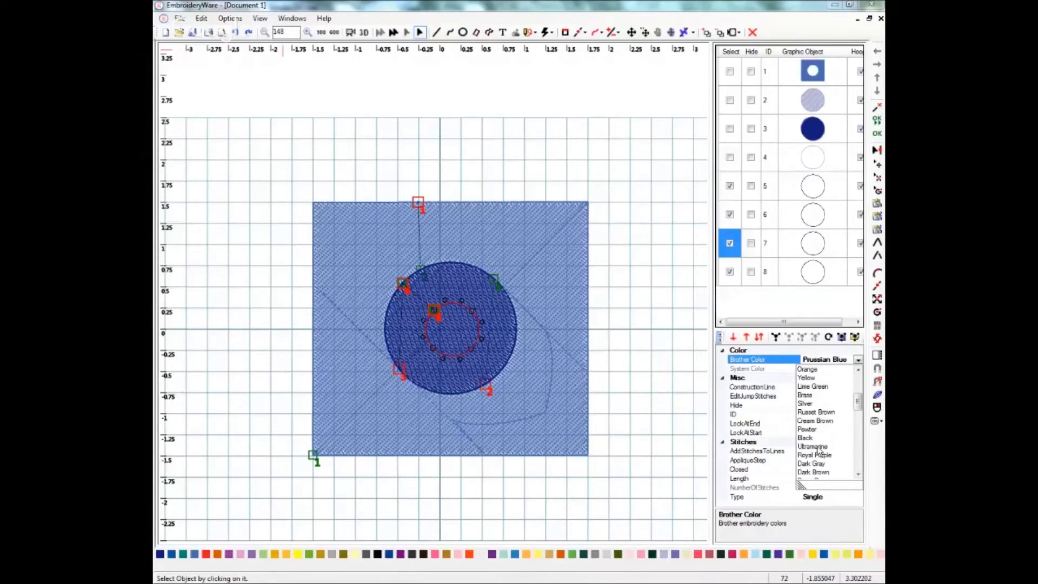
left_click(855, 462)
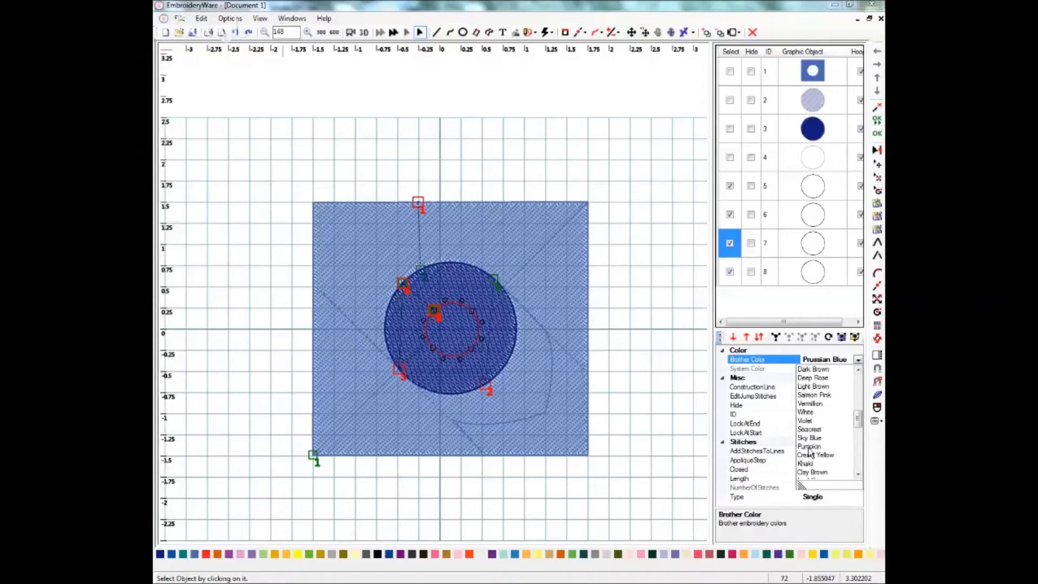
left_click(812, 447)
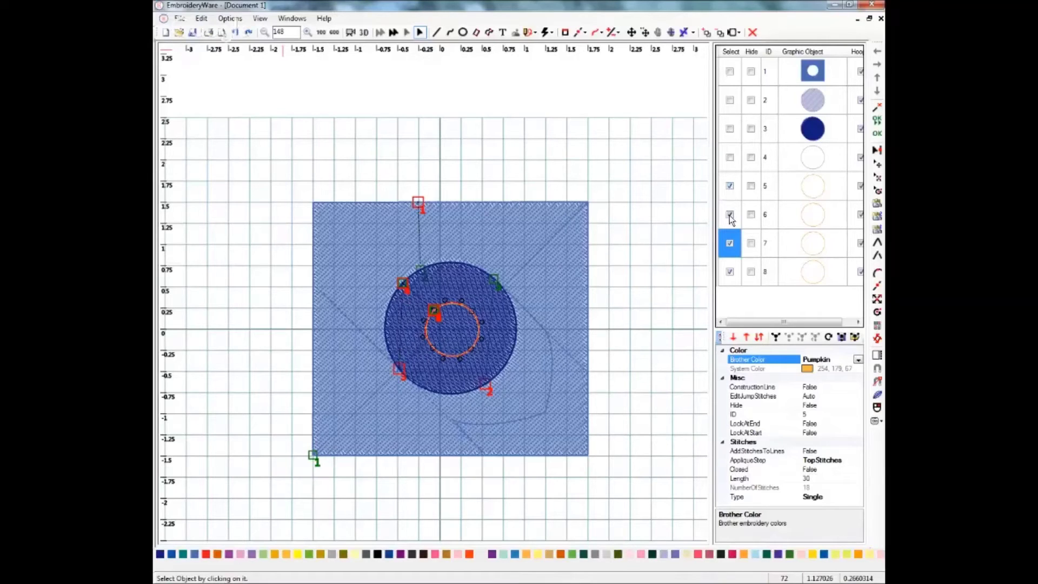
left_click(730, 215)
left_click(730, 244)
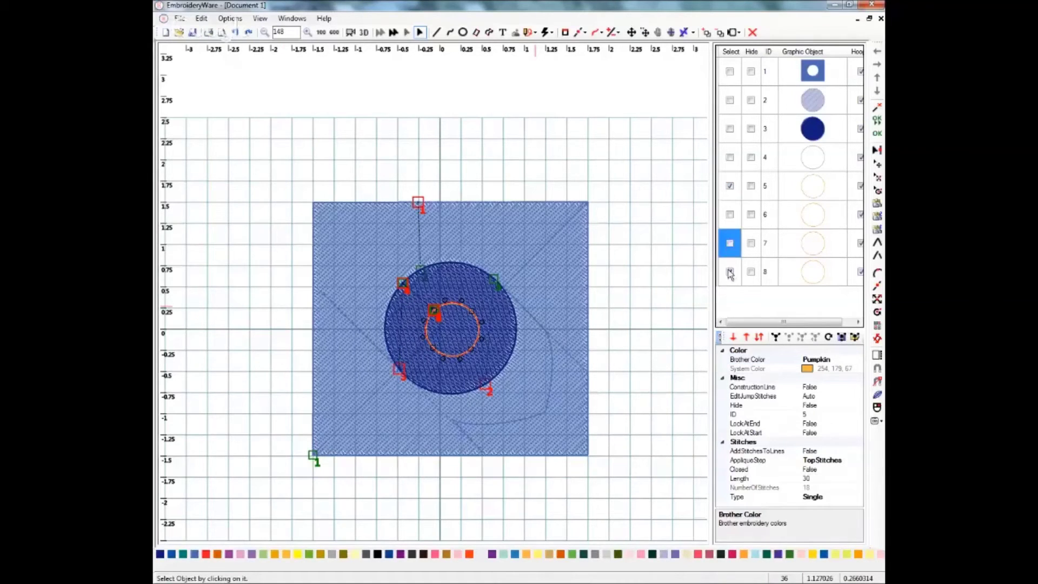
- Deselect the last circle copy and select only the blue square fill
left_click(730, 272)
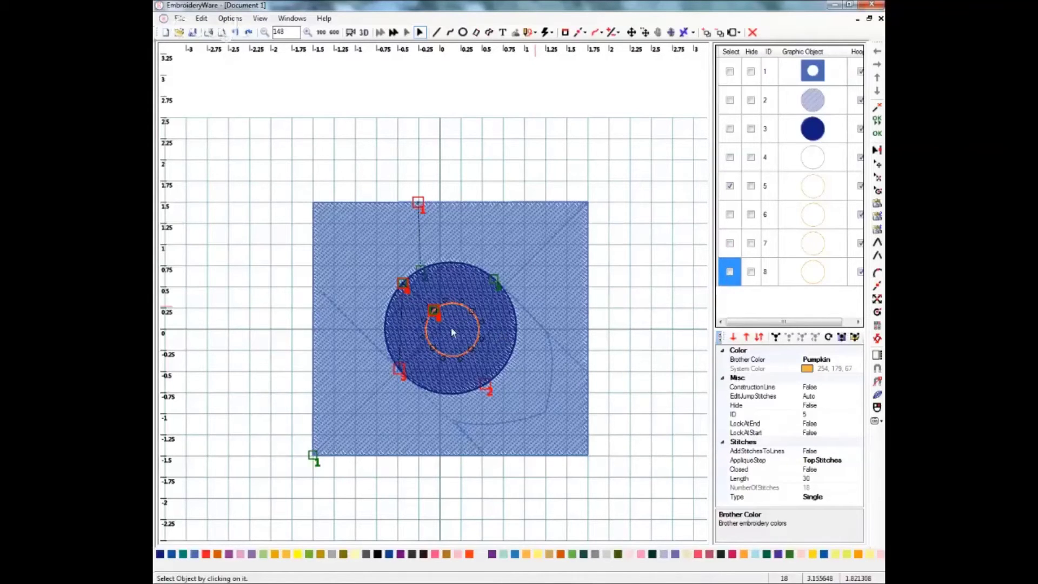
left_click(730, 73)
left_click(730, 72)
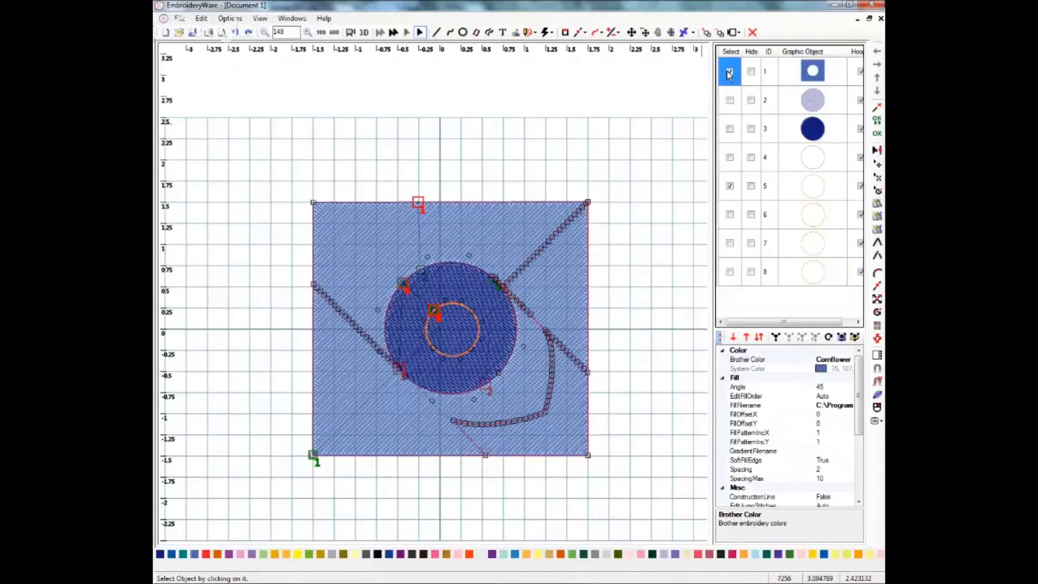
- Add the inner circle as another hole in the square, then undo that mistaken hole
left_click(609, 34)
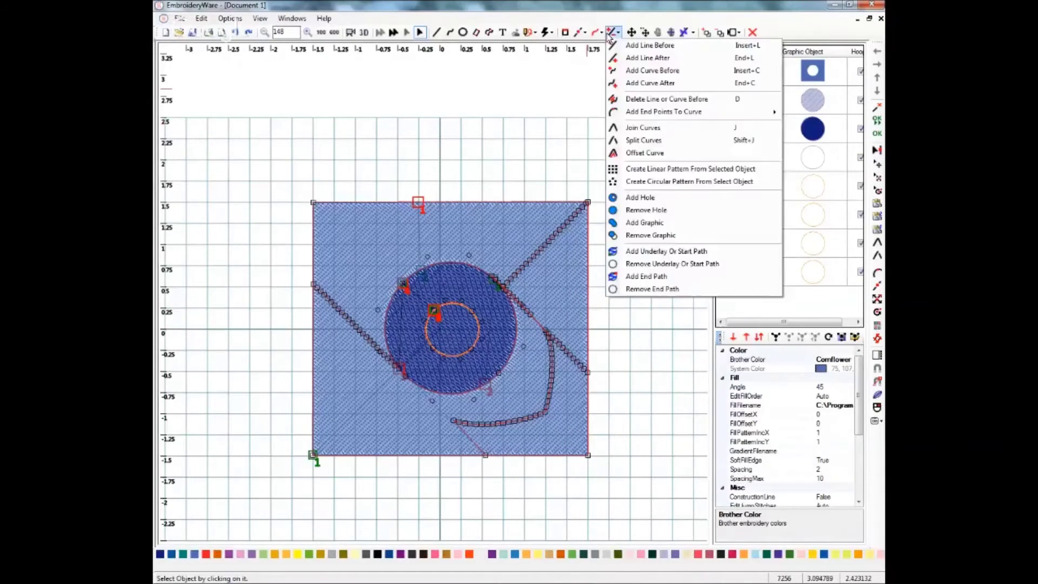
left_click(638, 199)
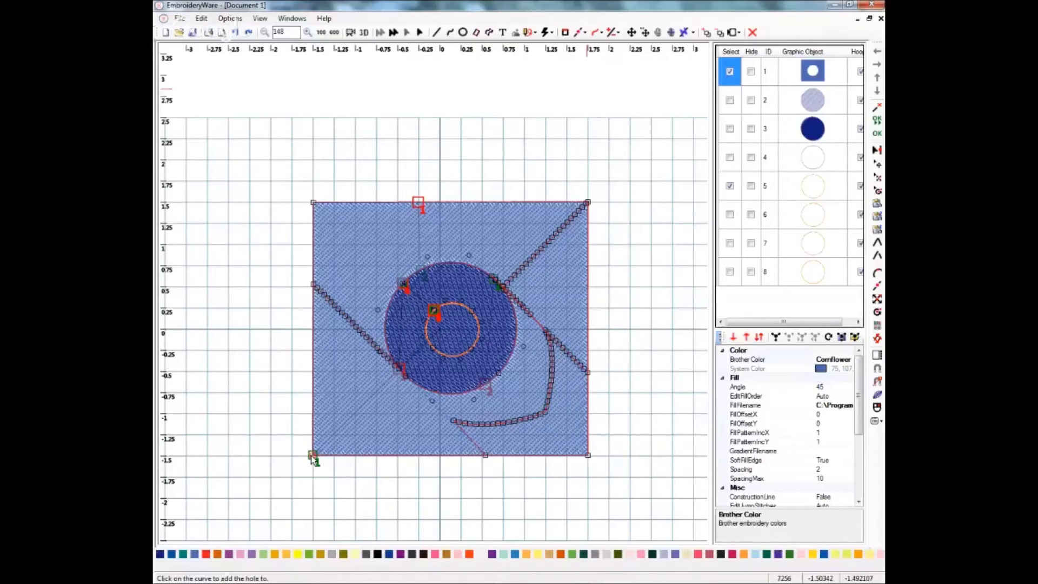
left_click(312, 456)
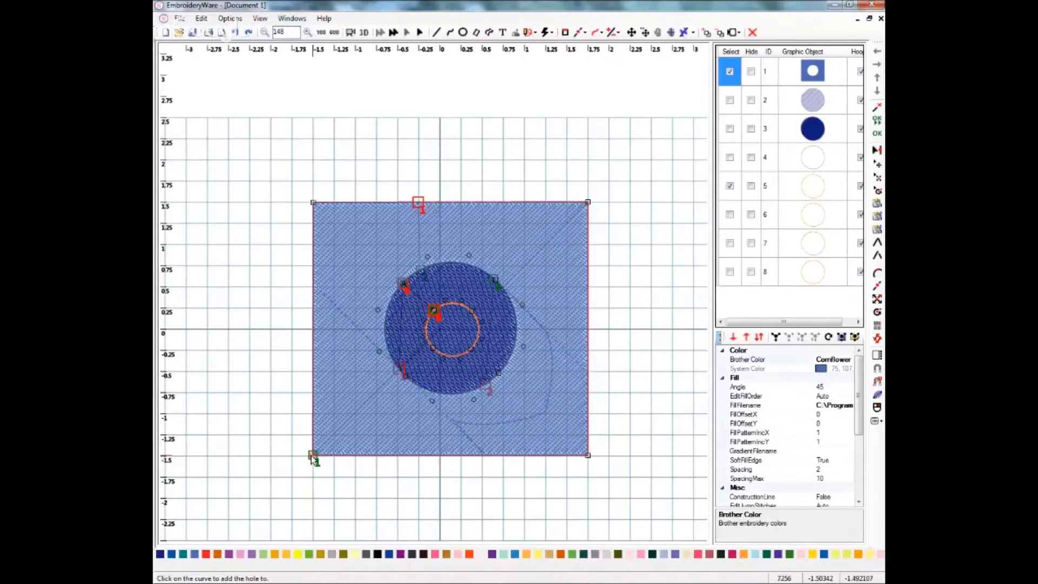
left_click(442, 358)
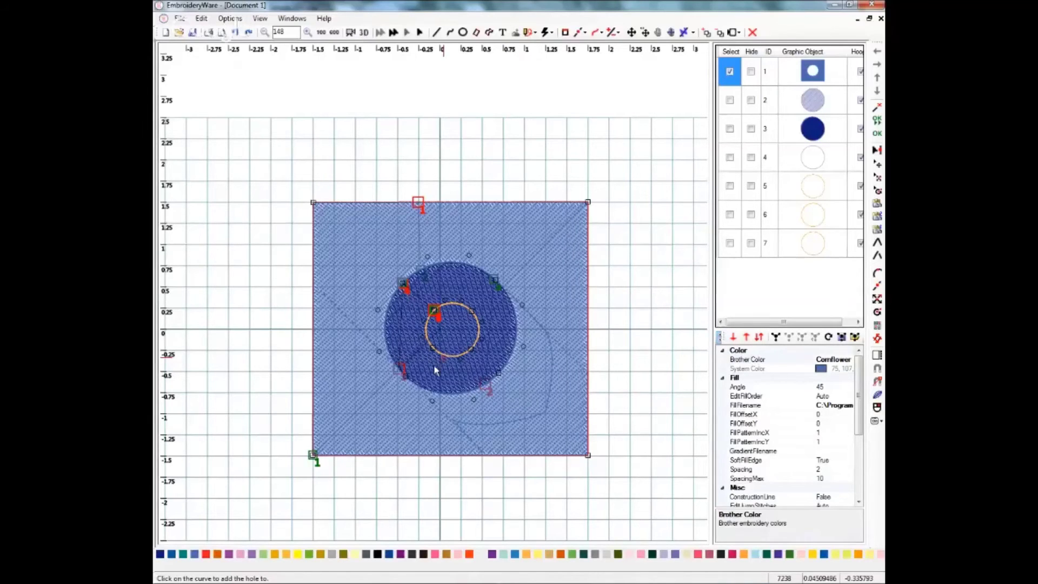
left_click(236, 34)
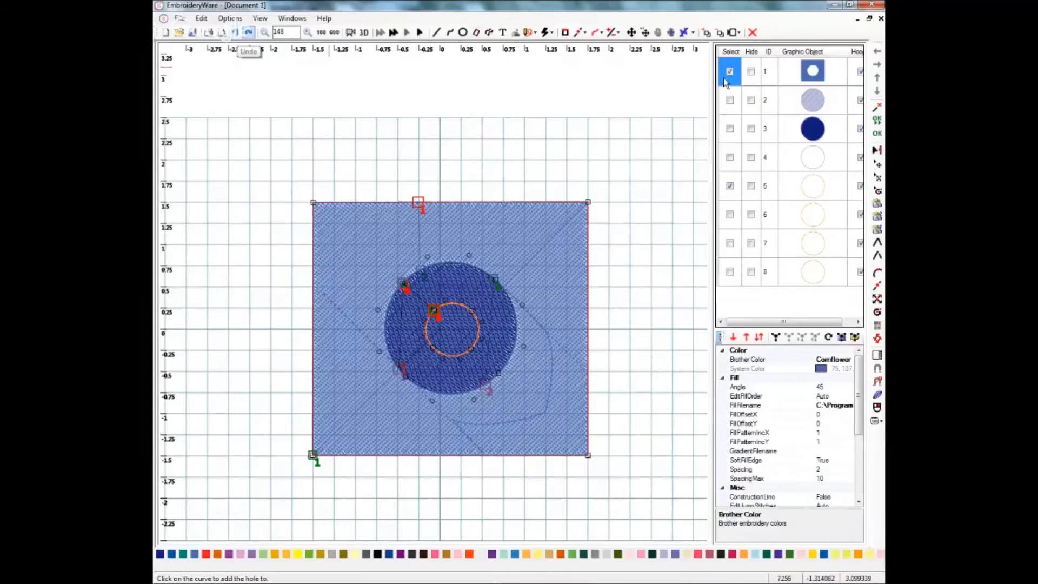
- Select the dark blue circle (row 3) and light blue circle (row 2) fill layers together
left_click(730, 128)
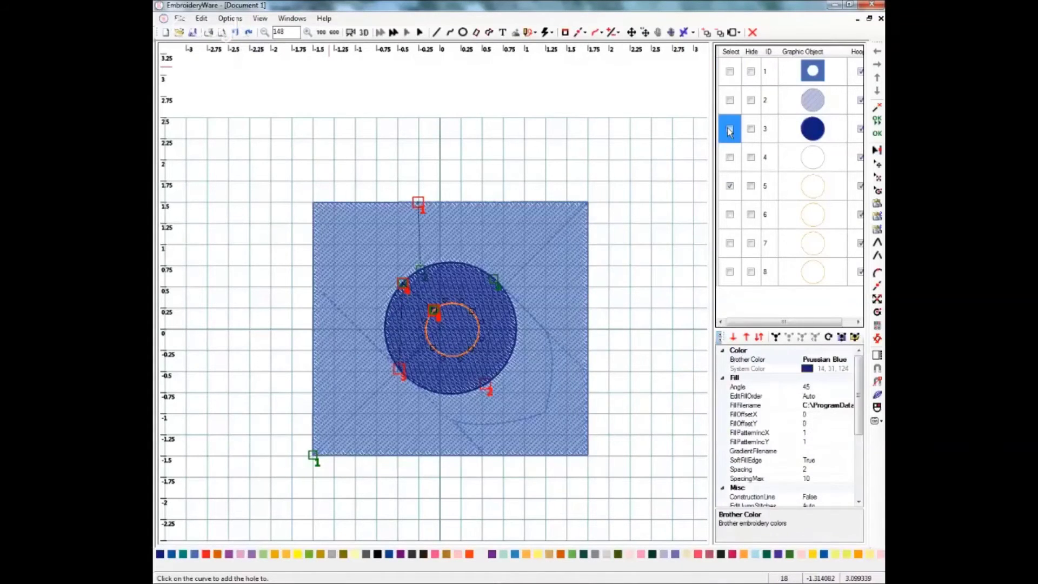
left_click(730, 101)
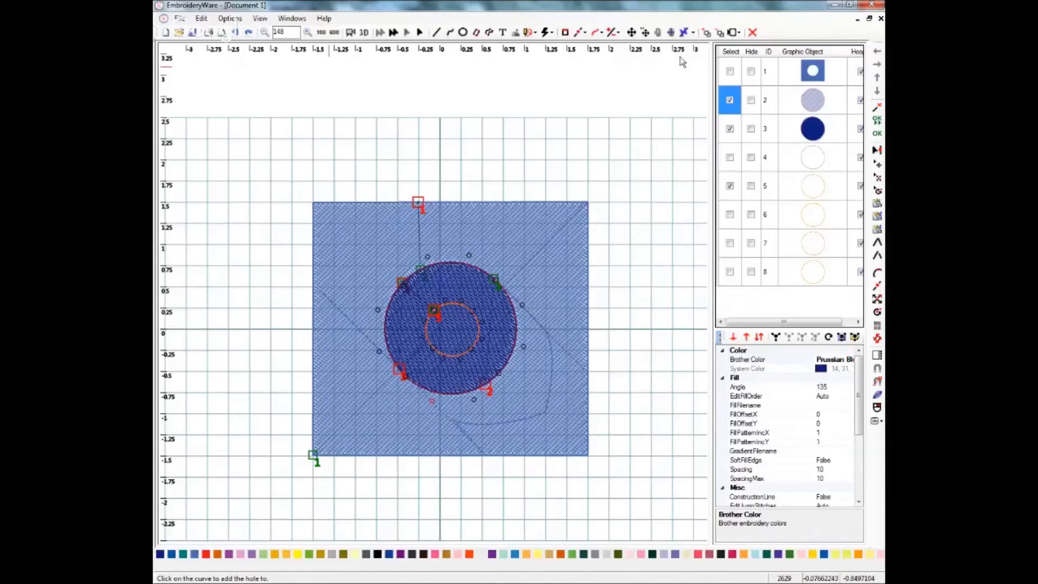
- Use Add Hole to cut the inner circle out of the light blue circle fill
left_click(617, 34)
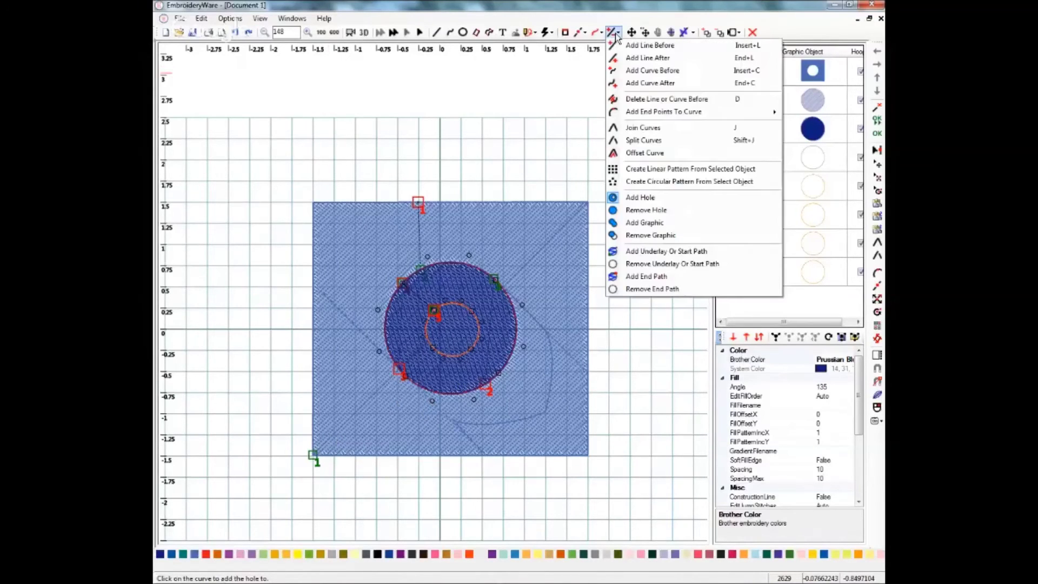
left_click(625, 203)
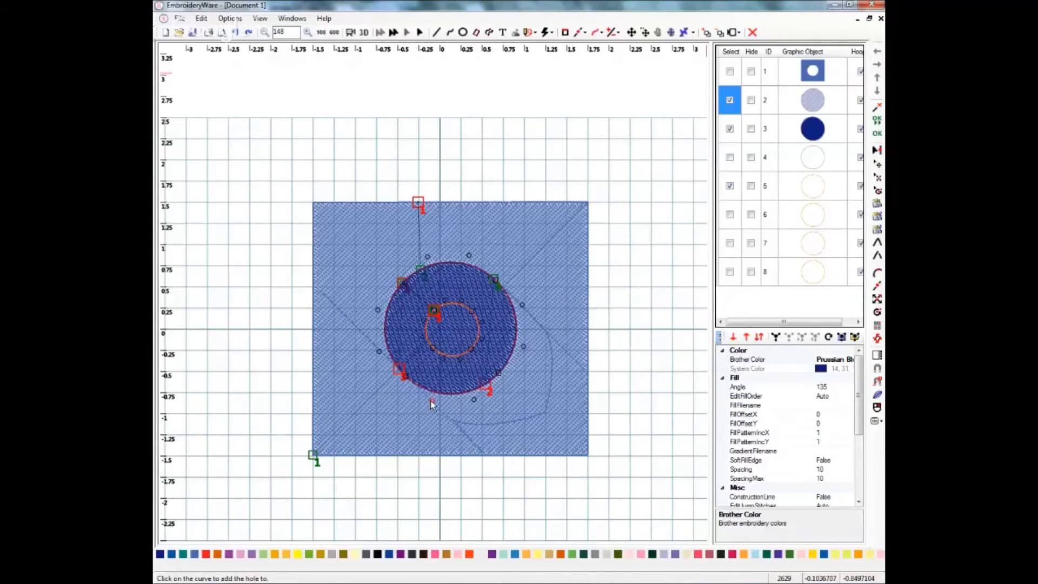
left_click(430, 400)
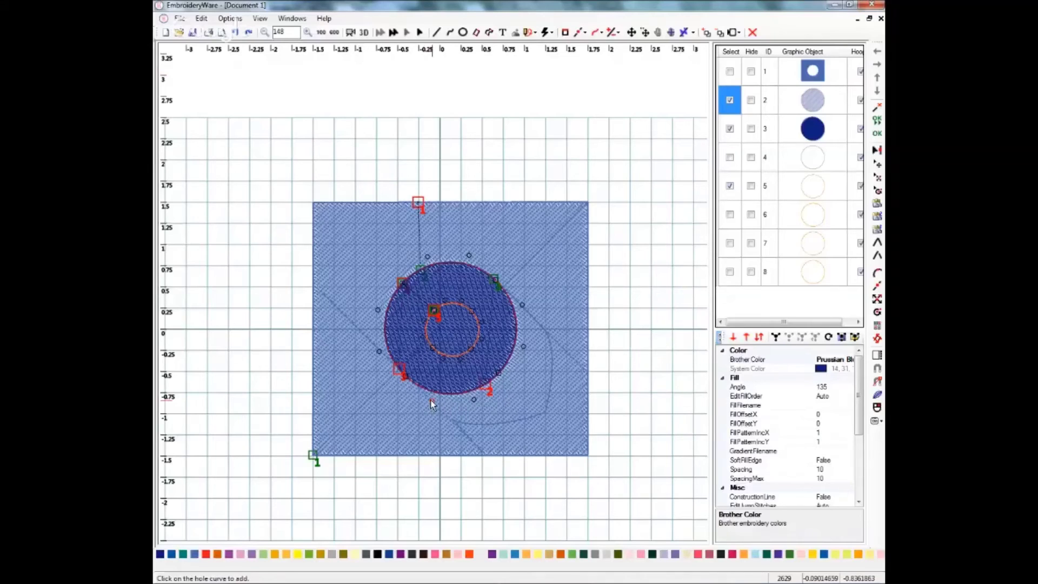
left_click(462, 363)
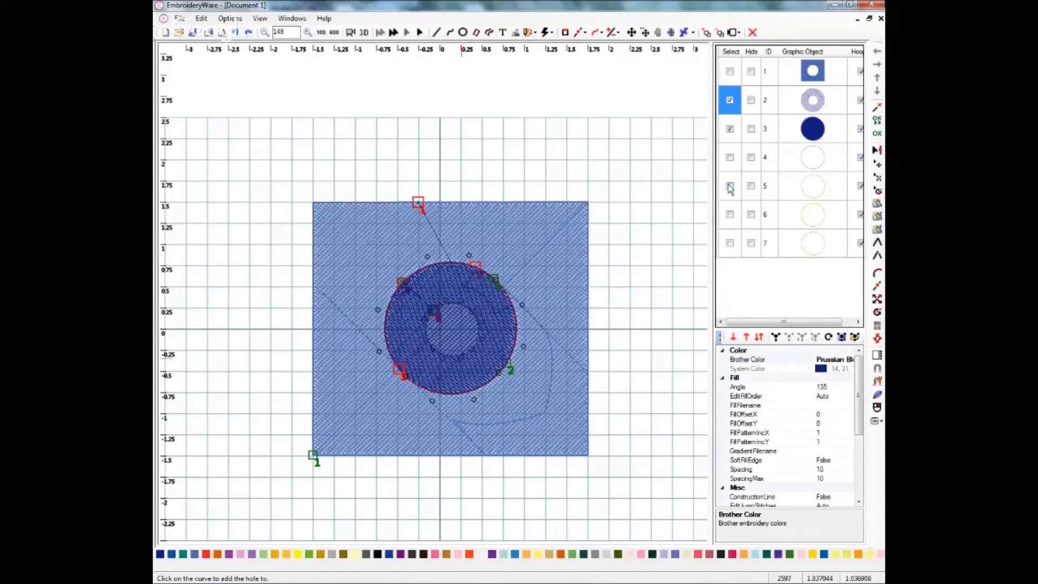
- Cut the inner circle as a hole in the dark blue circle fill as well
left_click(729, 100)
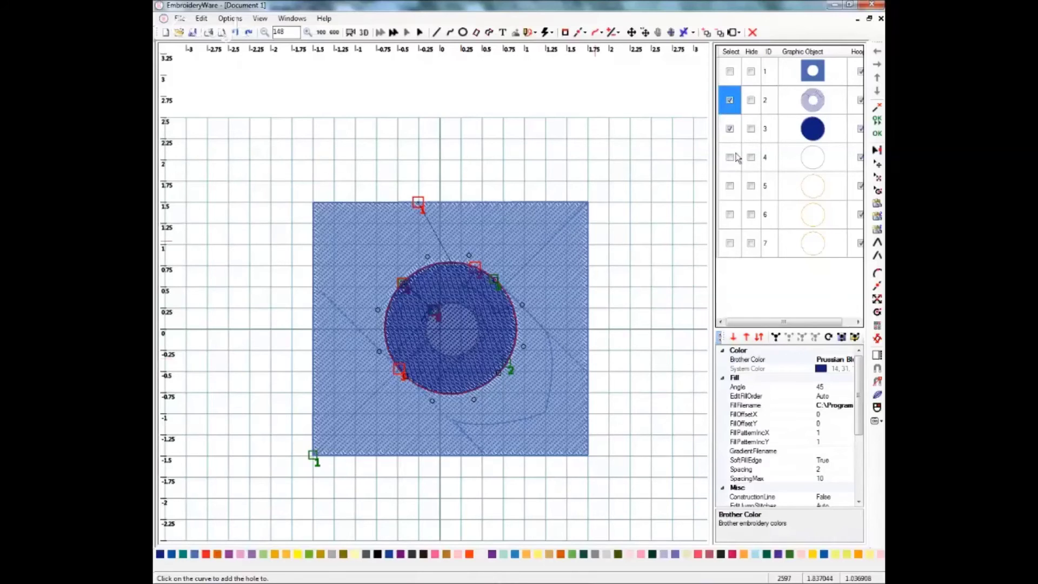
left_click(730, 186)
left_click(730, 187)
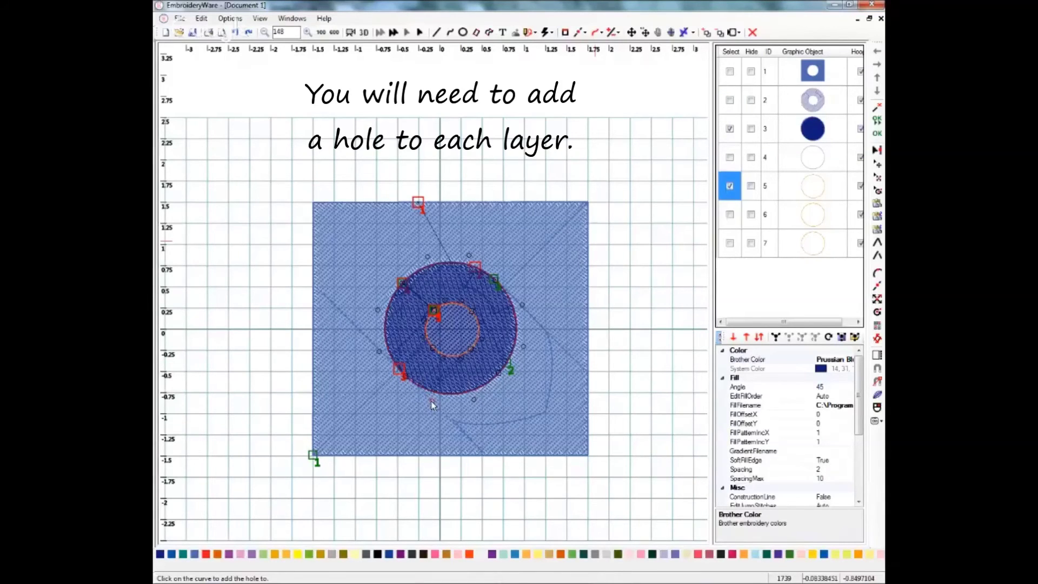
left_click(565, 329)
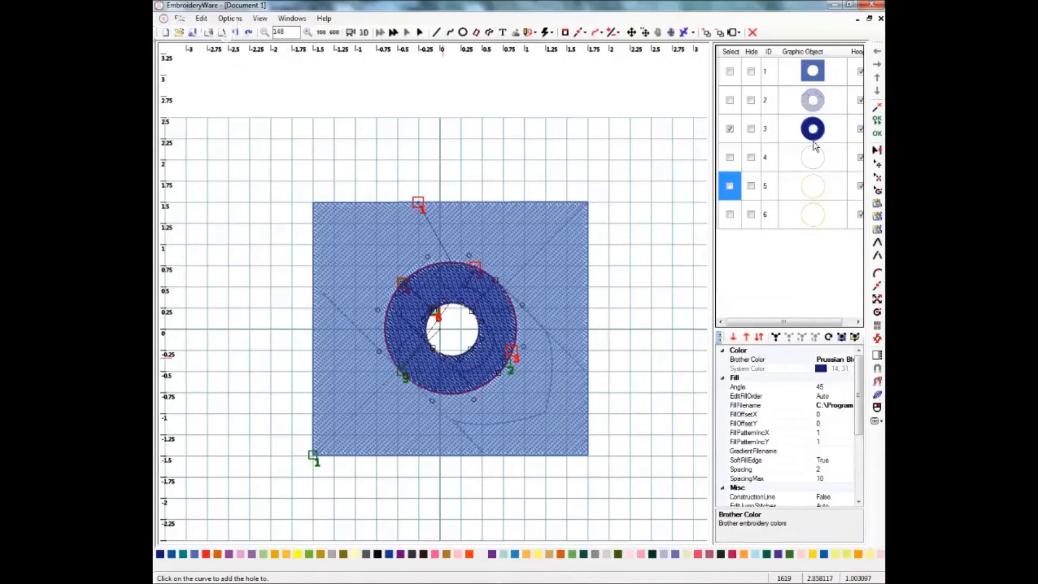
left_click(729, 187)
- Duplicate the inner Pumpkin circle outline via Edit > Duplicate and select the new row 7 copy
left_click(728, 127)
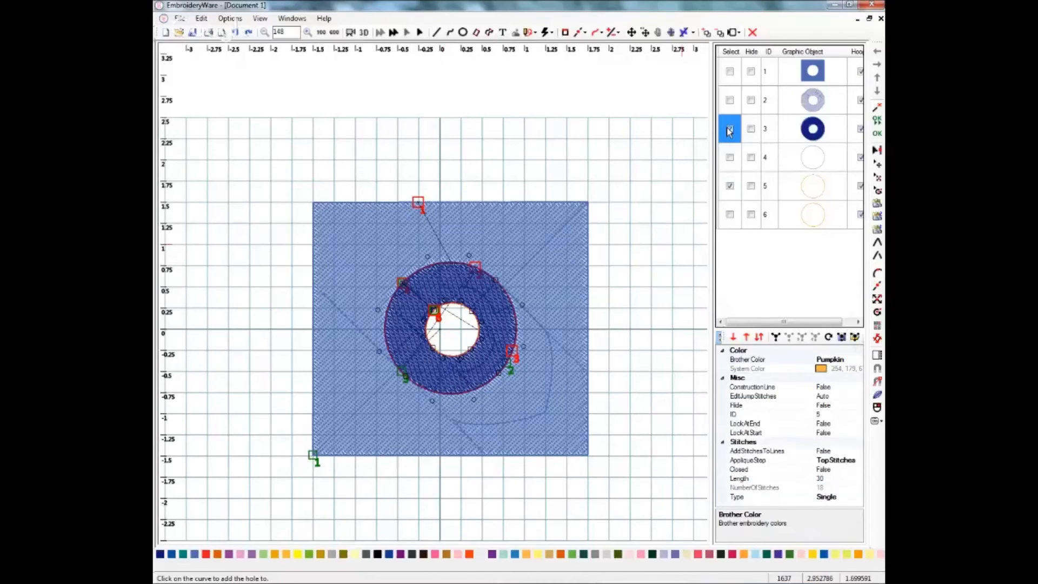
left_click(202, 19)
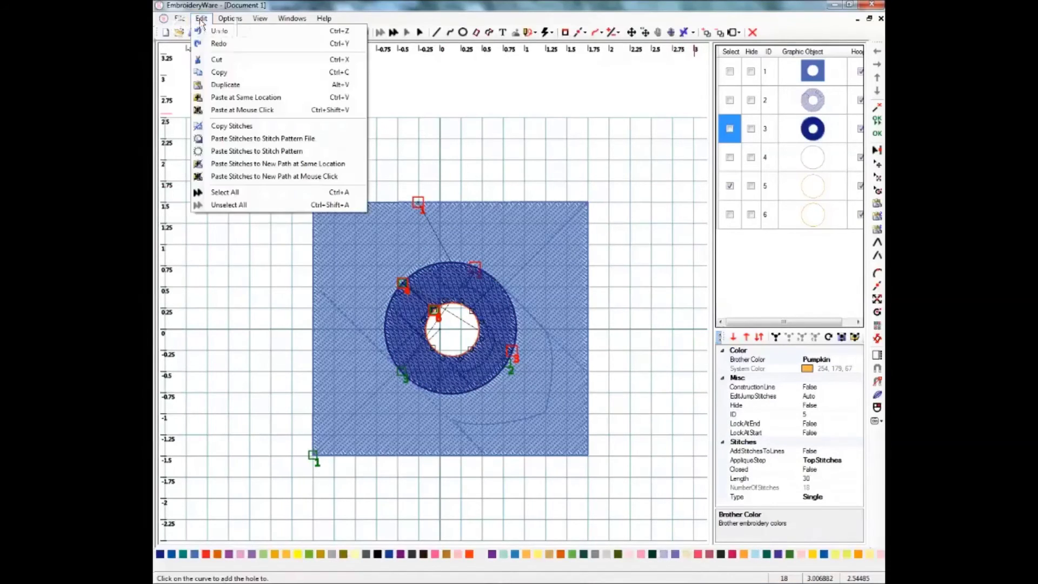
left_click(201, 20)
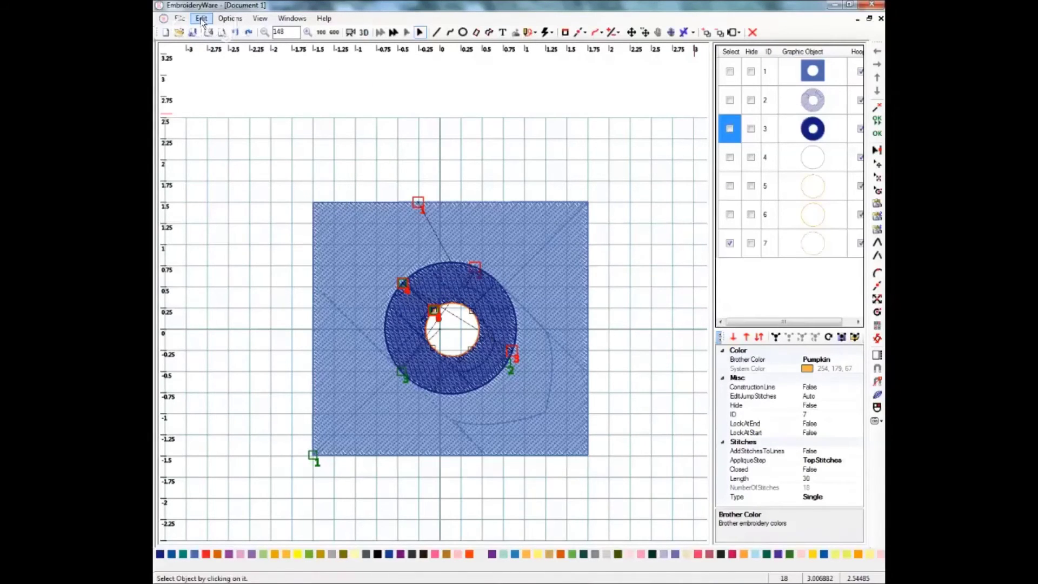
left_click(729, 187)
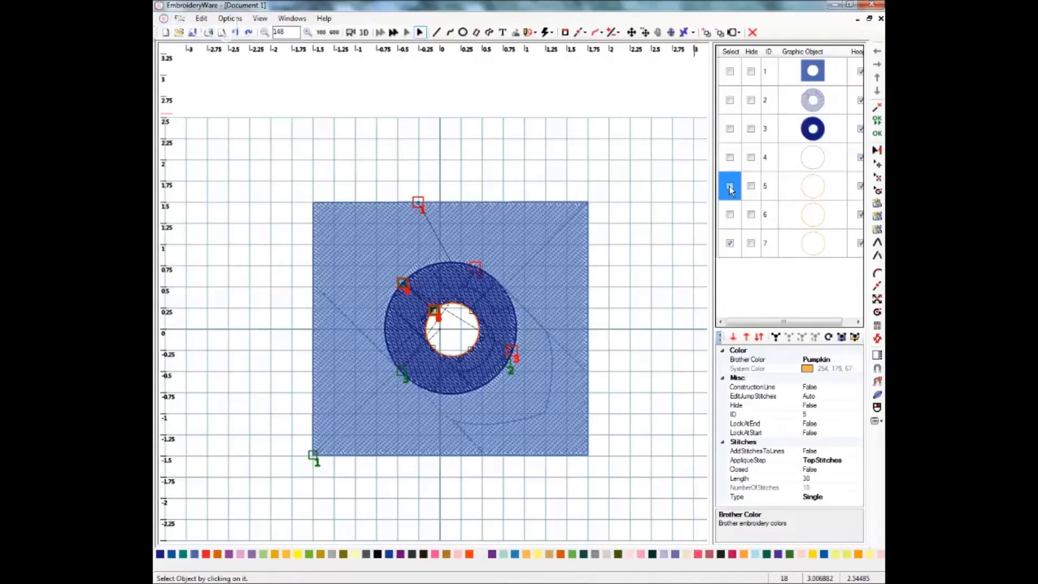
left_click(730, 245)
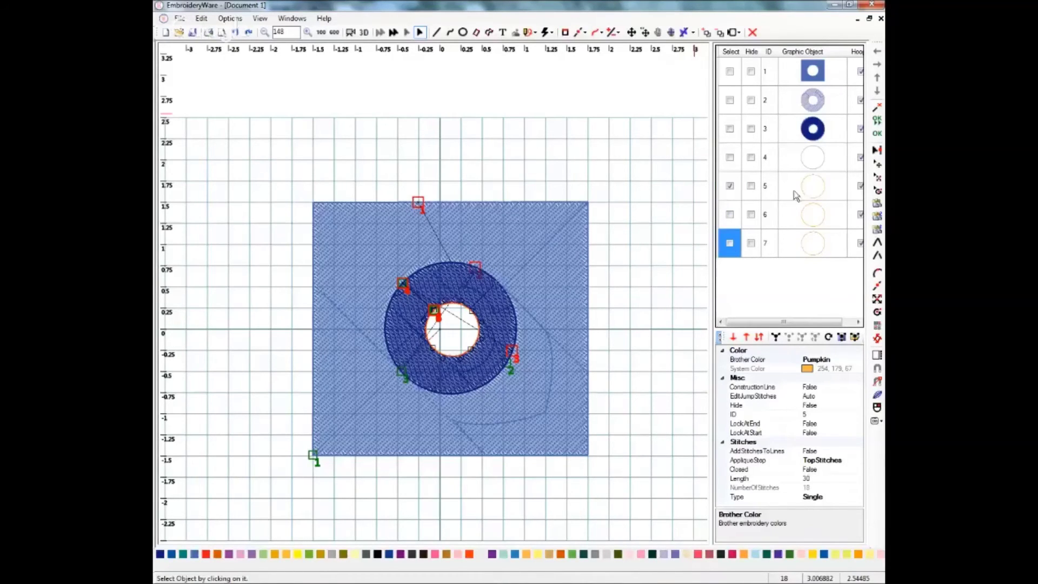
- Give the first inner Pumpkin circle a Fill Underlay stitch type
left_click(552, 33)
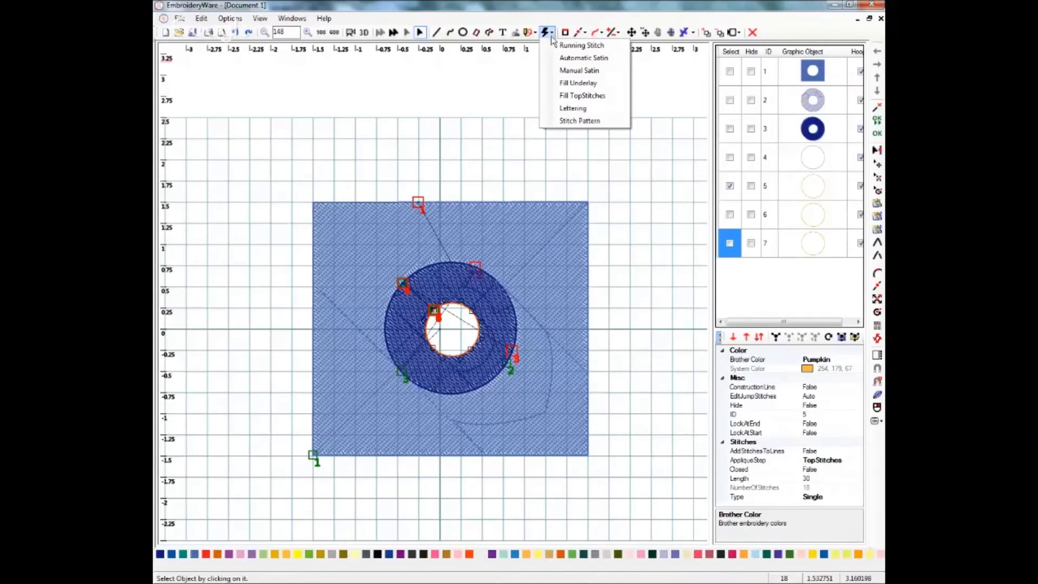
left_click(567, 84)
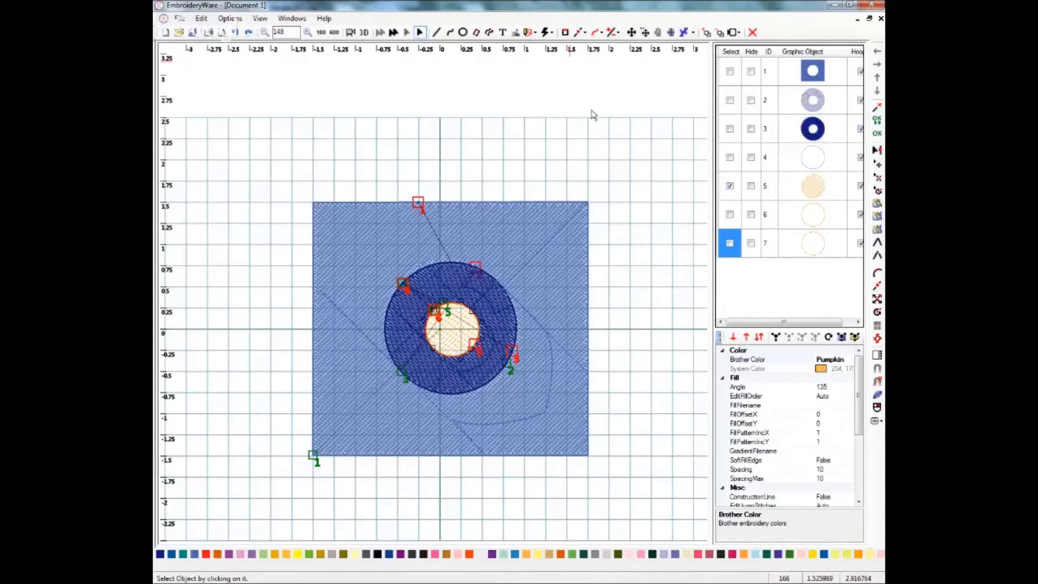
left_click(730, 185)
- Make the second Pumpkin circle (row 6) a Fill TopStitches fill
left_click(730, 215)
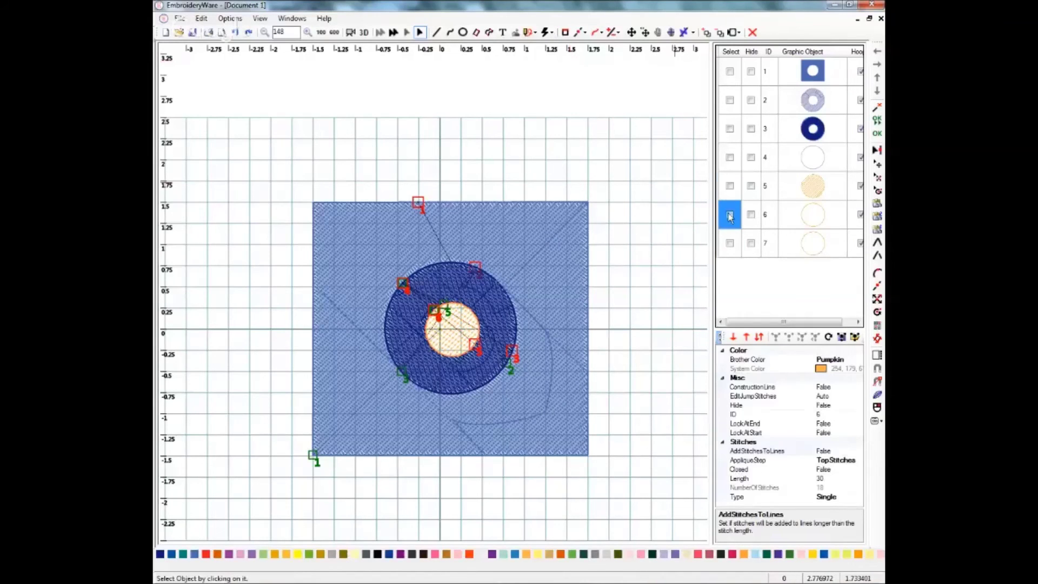
left_click(551, 34)
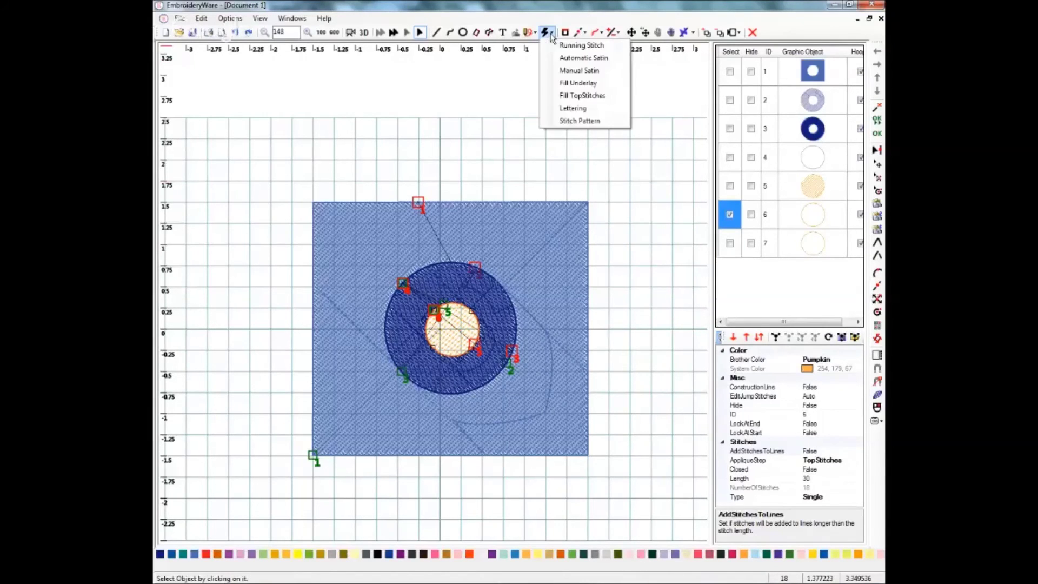
left_click(562, 96)
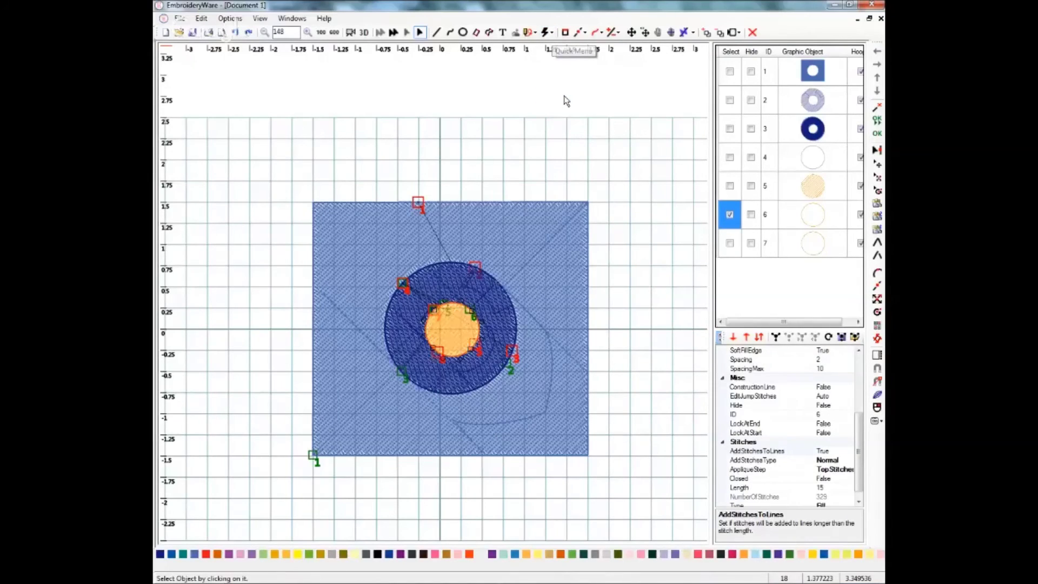
left_click(730, 216)
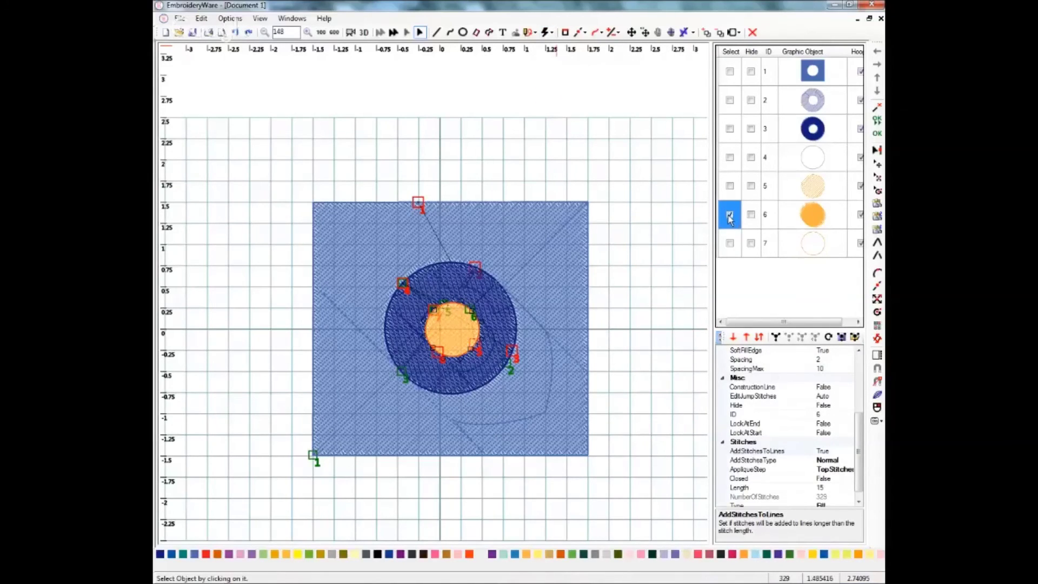
left_click(730, 244)
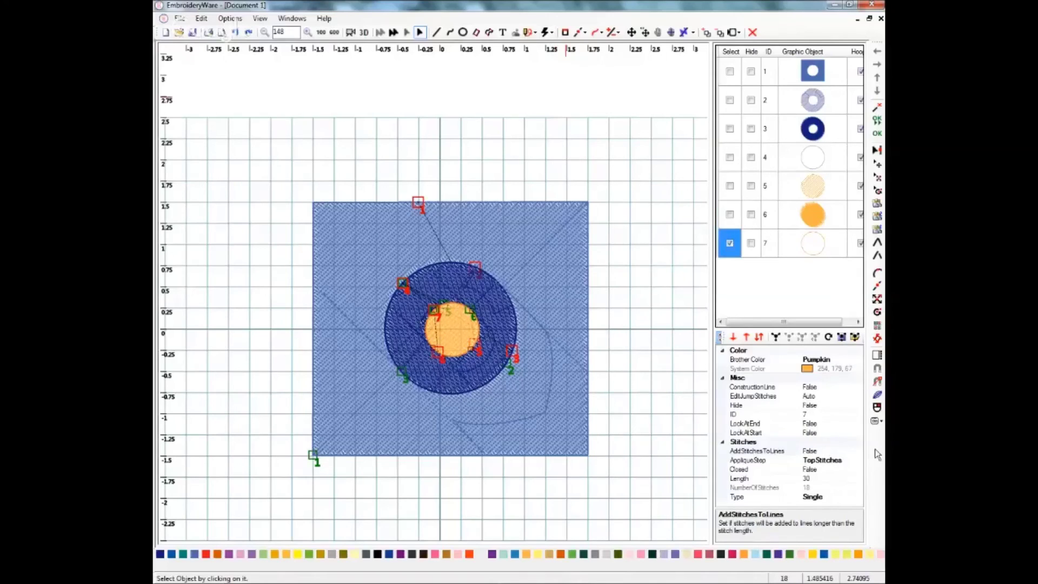
- Set the last Pumpkin outline to AddStitchesToLines True, Length 20 and Type Double
left_click(809, 450)
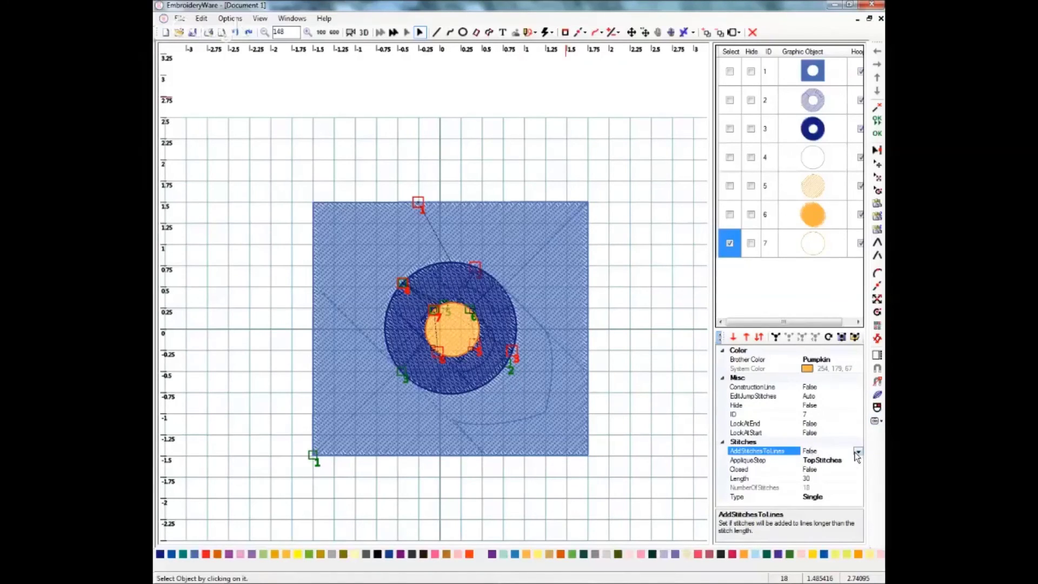
left_click(858, 451)
left_click(817, 461)
left_click(815, 487)
left_click(766, 487)
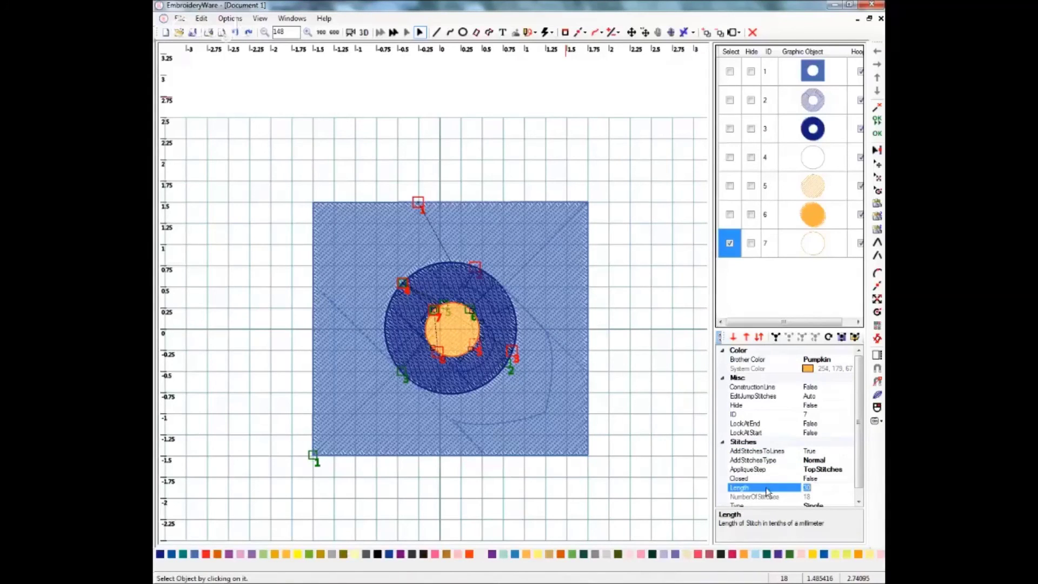
type("20")
left_click(858, 501)
left_click(845, 497)
left_click(848, 497)
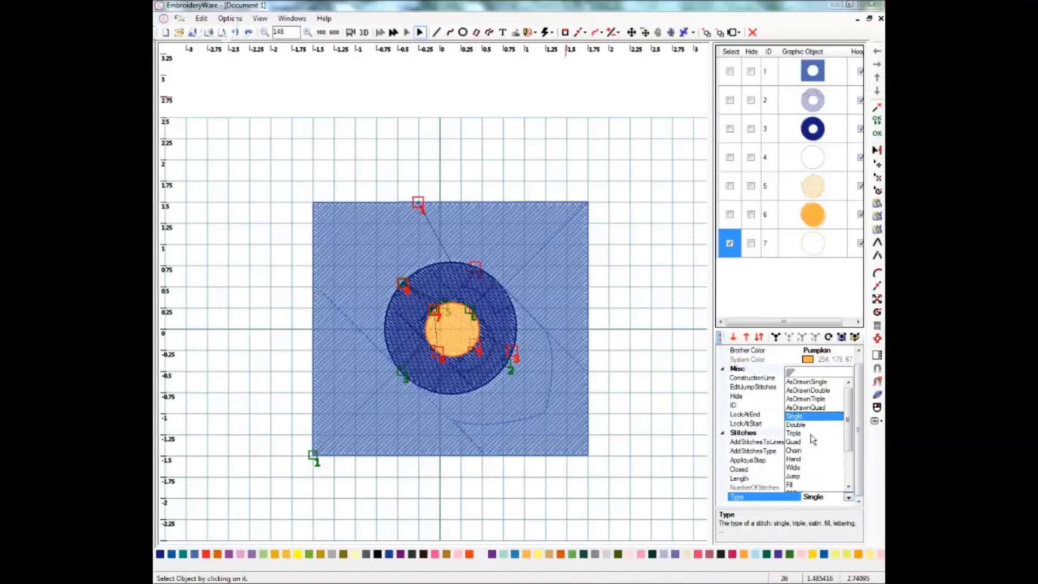
left_click(799, 424)
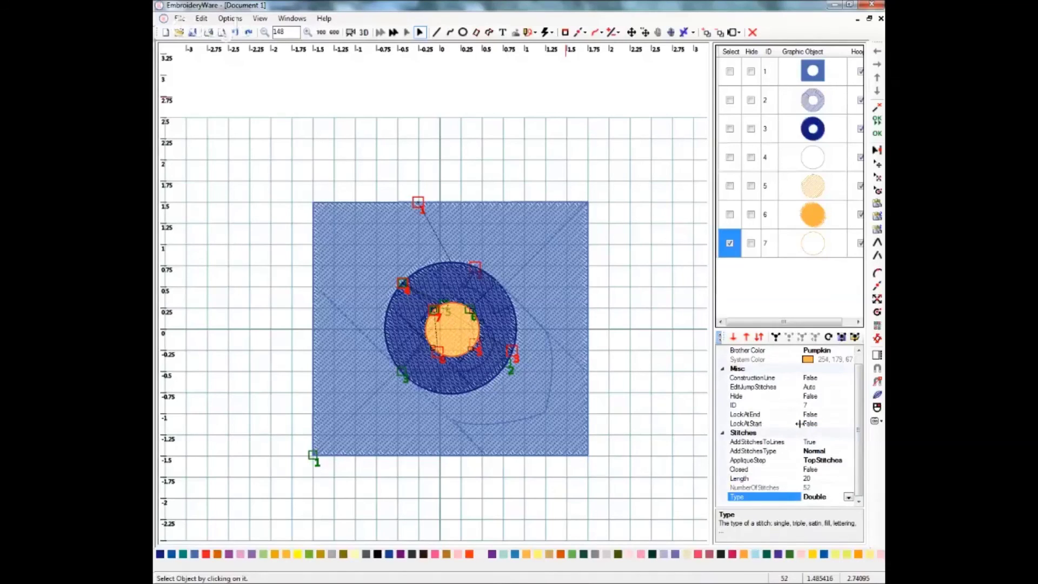